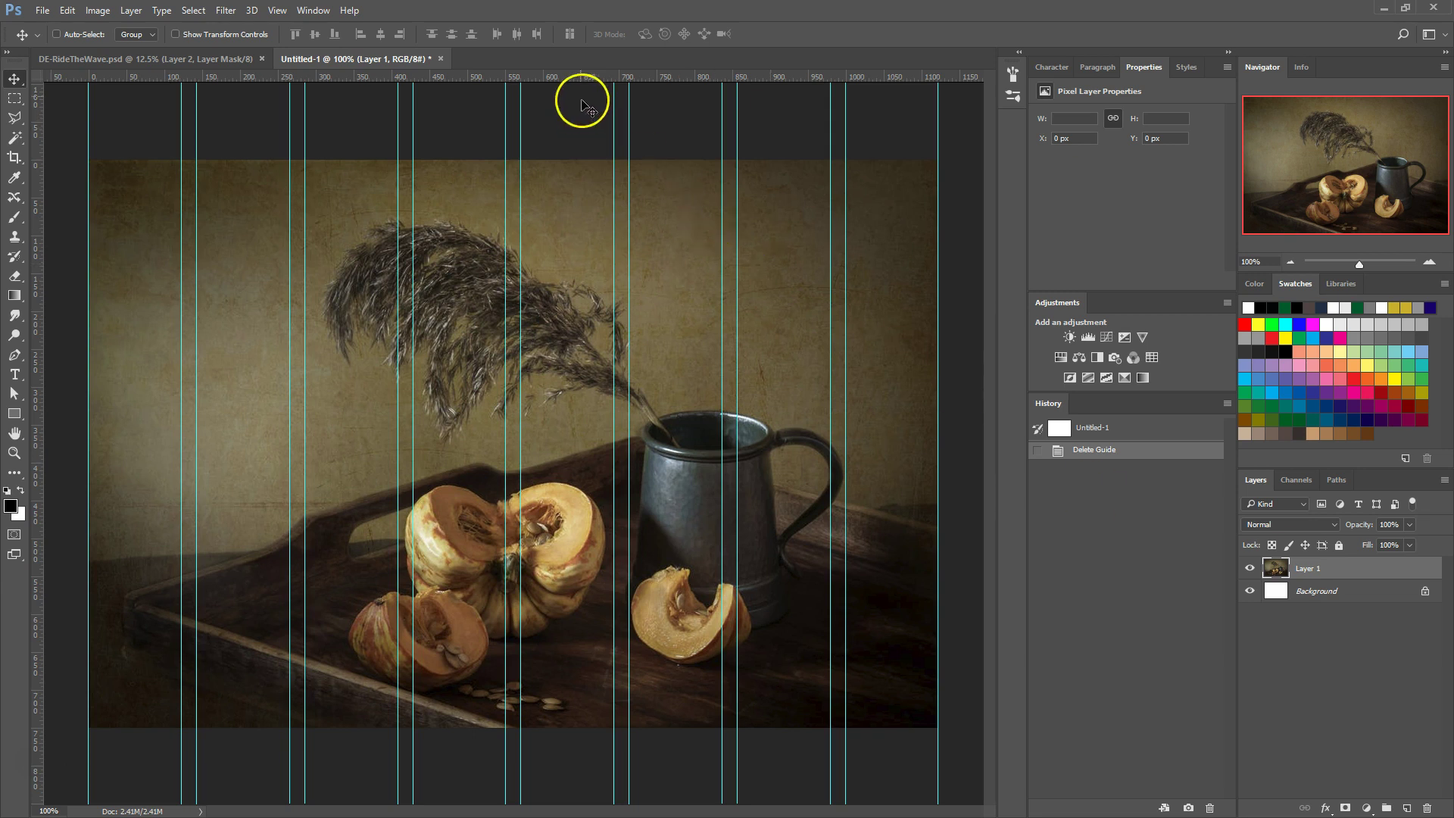
Drag a horizontal guide across the upper photo and a vertical guide near the left edge.
drag(568, 76, 562, 266)
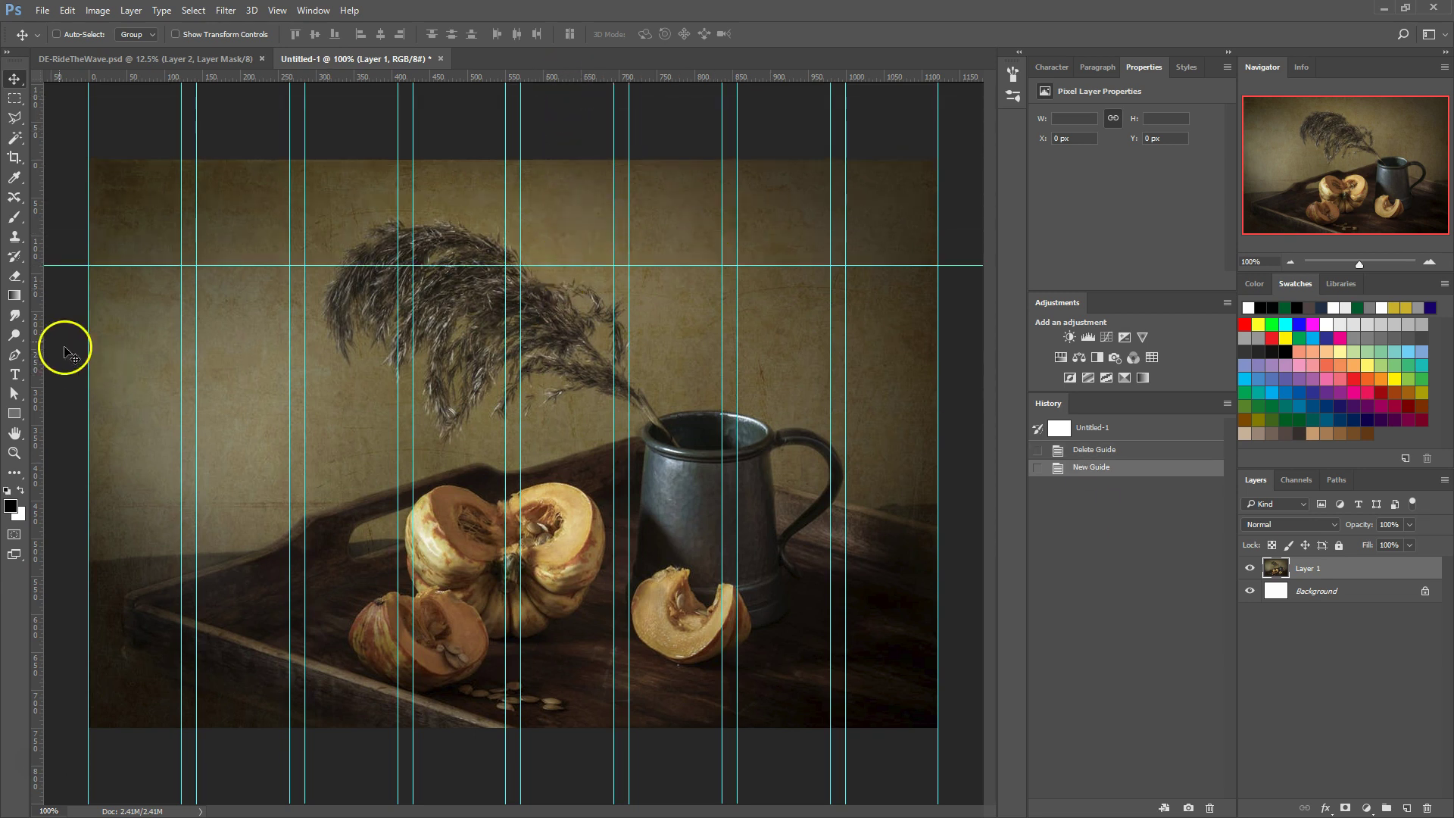
drag(41, 228, 148, 243)
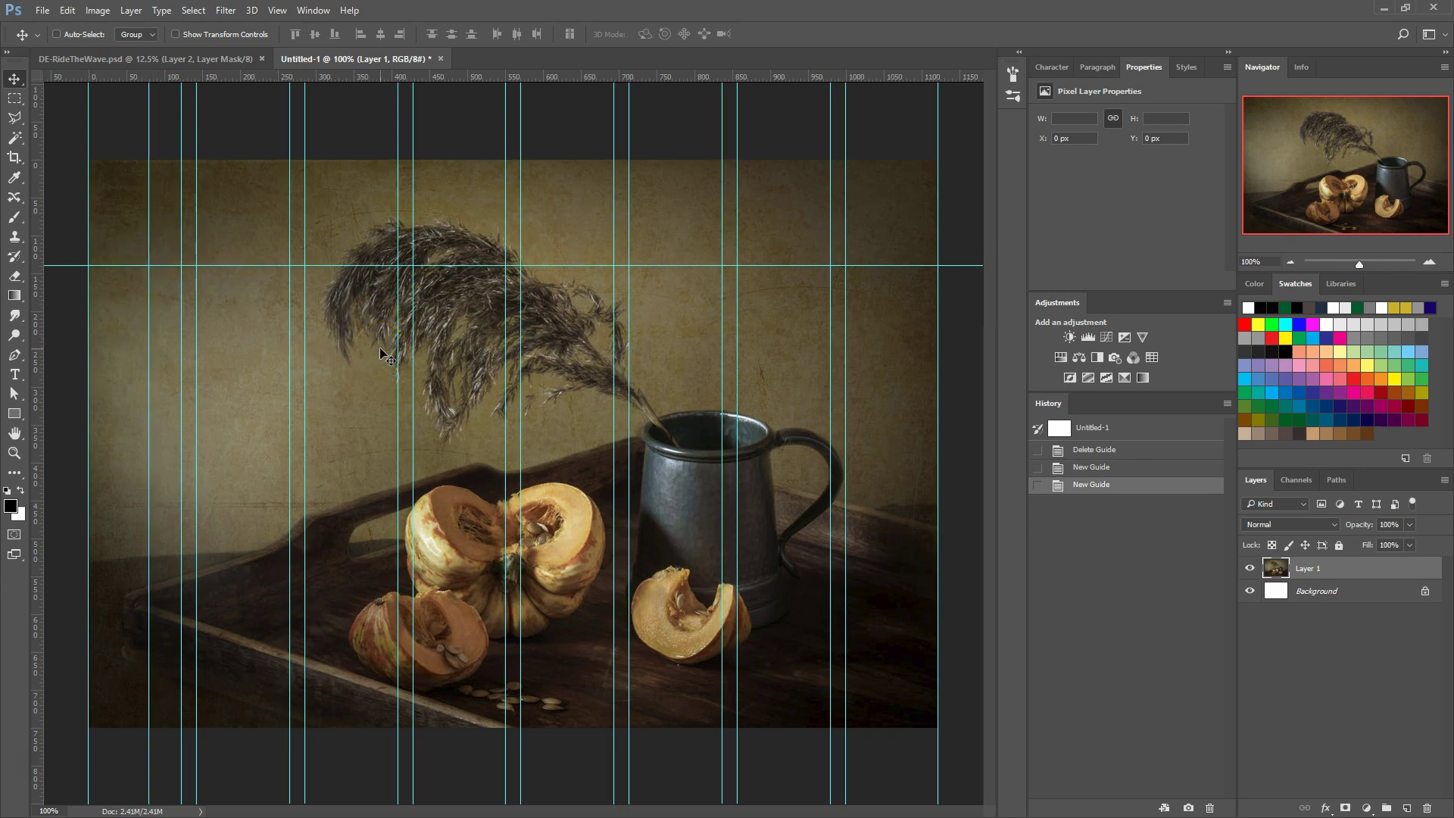
key(alt)
Open New Guide Layout, keep existing guides, and preview 8 columns with 20 px gutters.
click(277, 10)
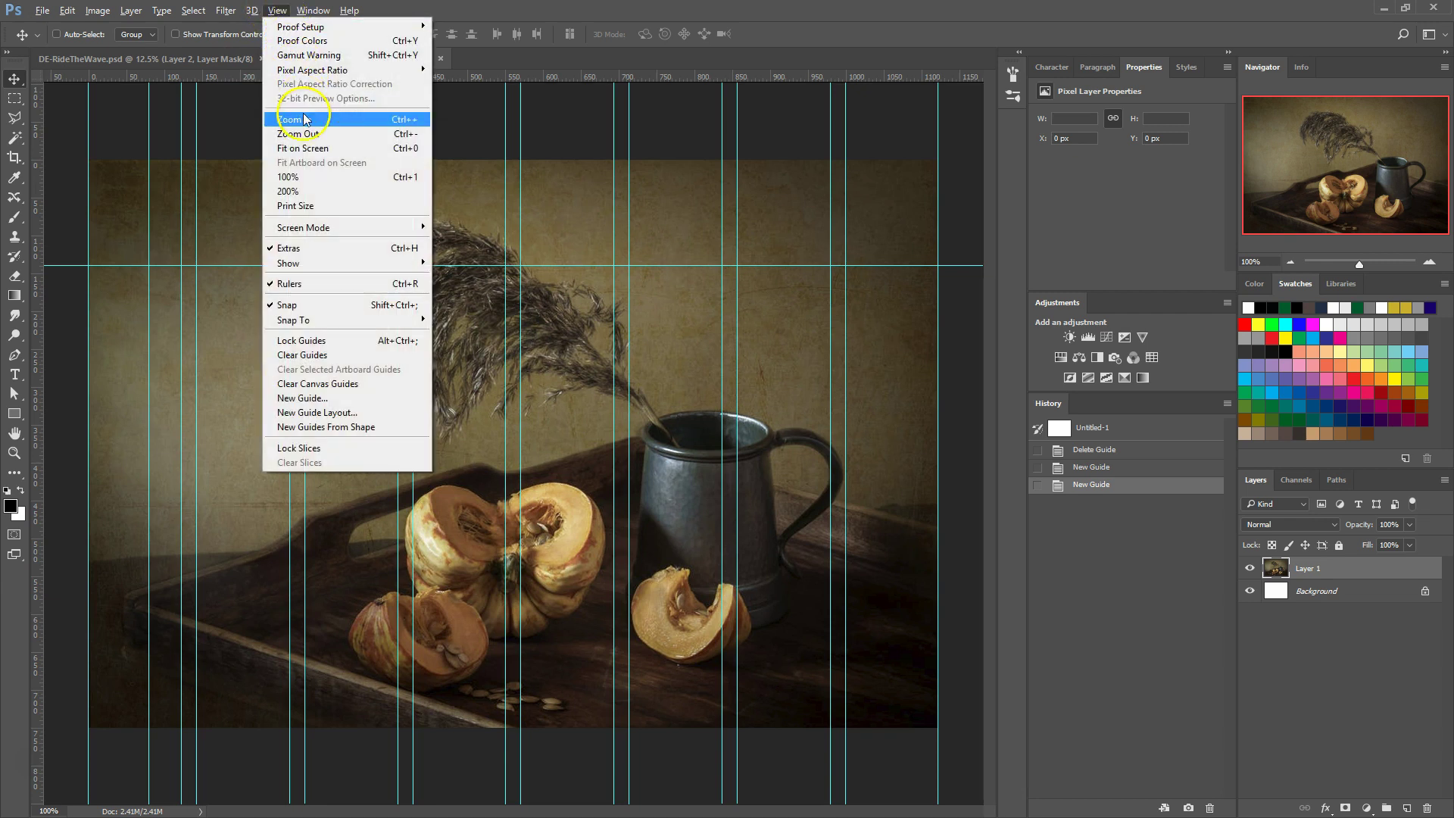
click(370, 413)
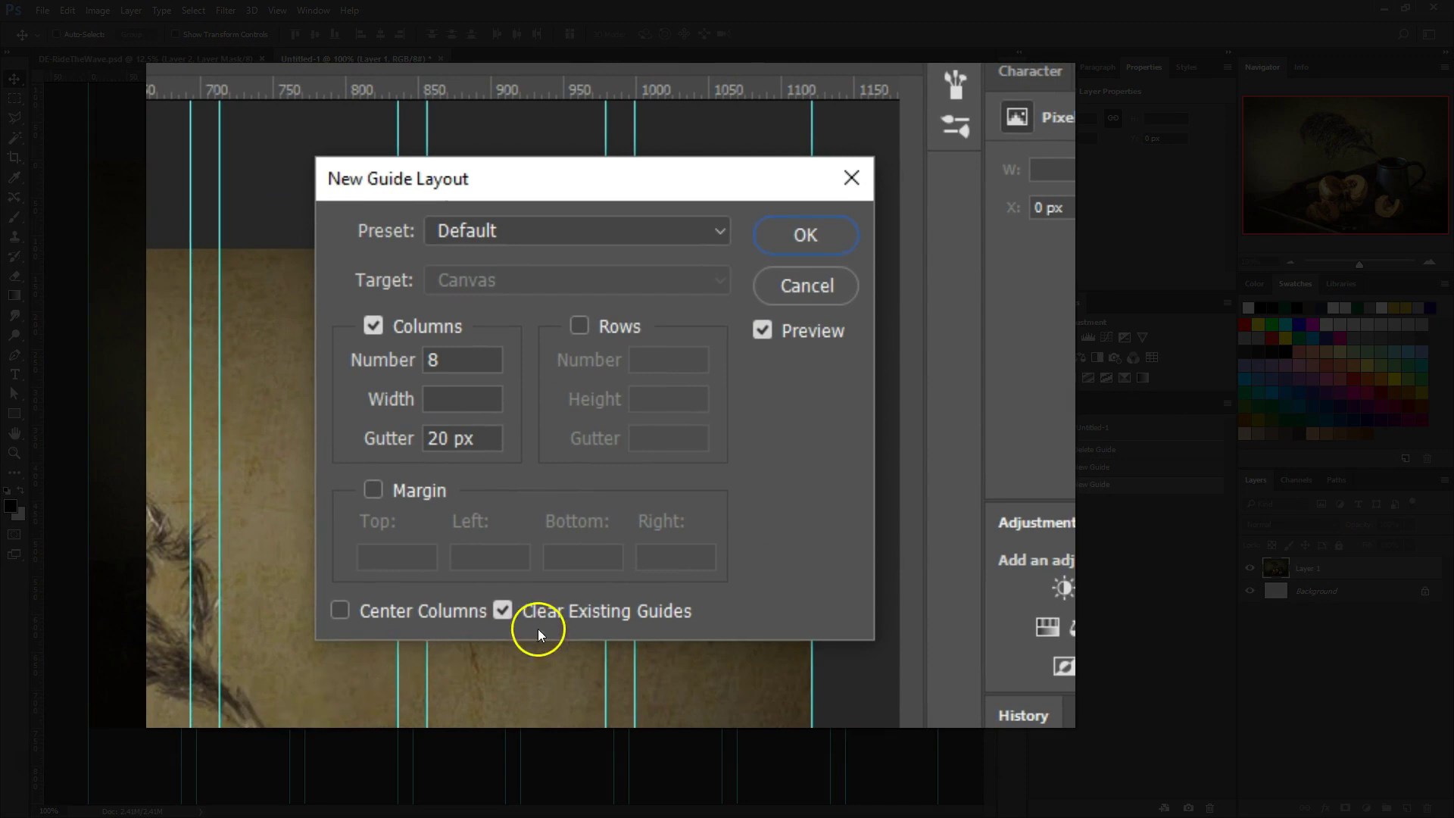
click(504, 608)
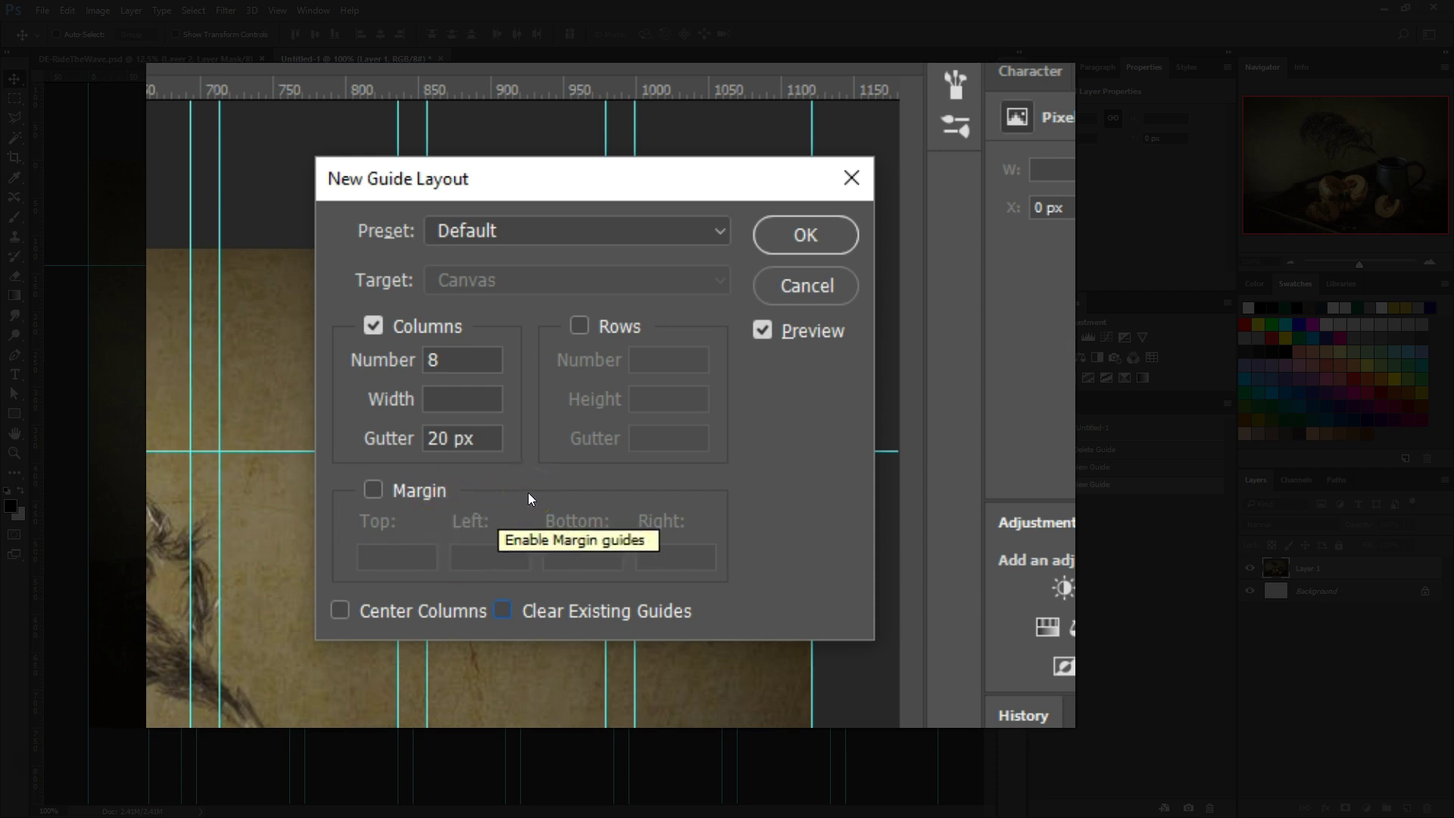
double_click(443, 356)
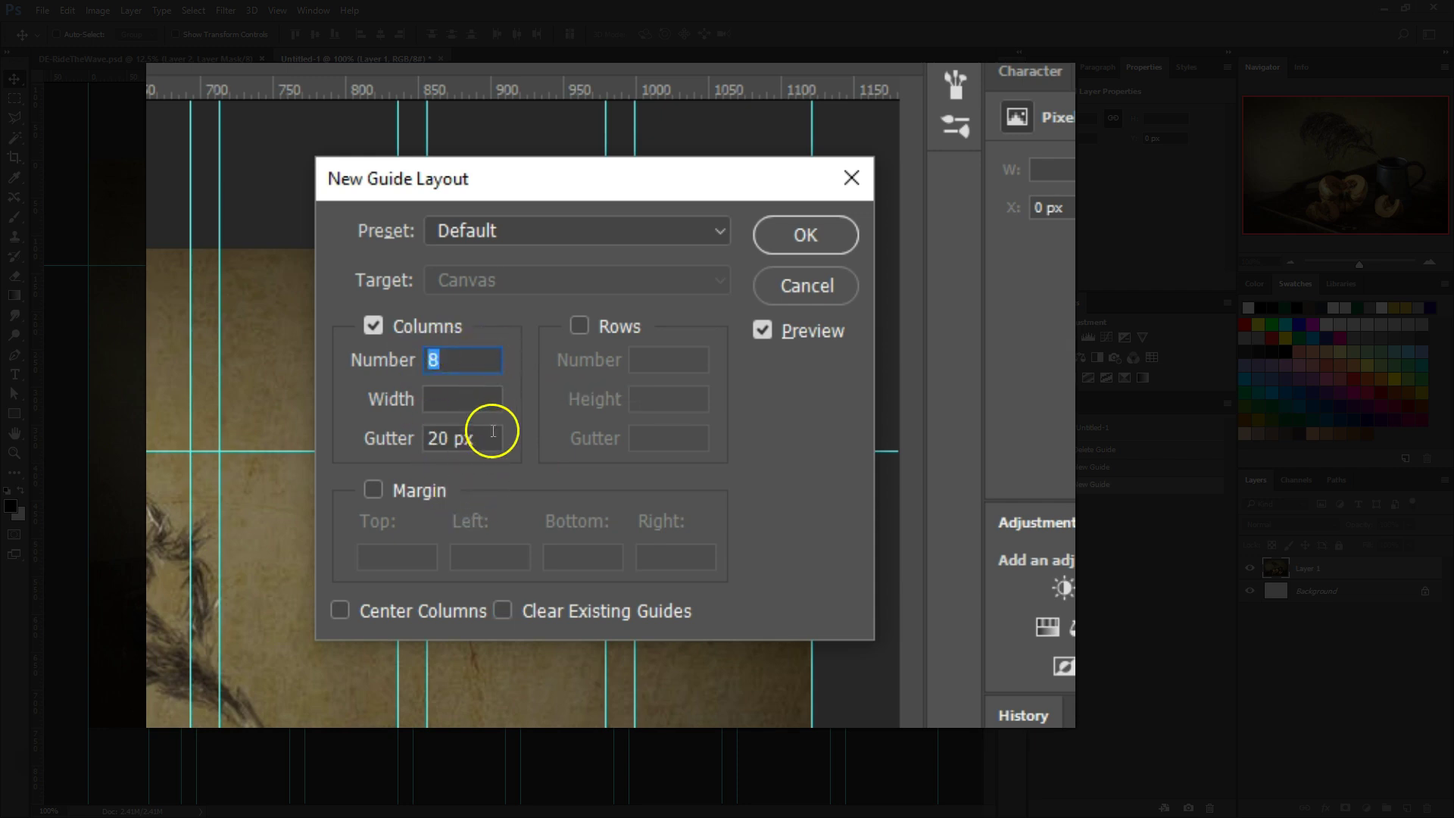
drag(481, 440, 390, 436)
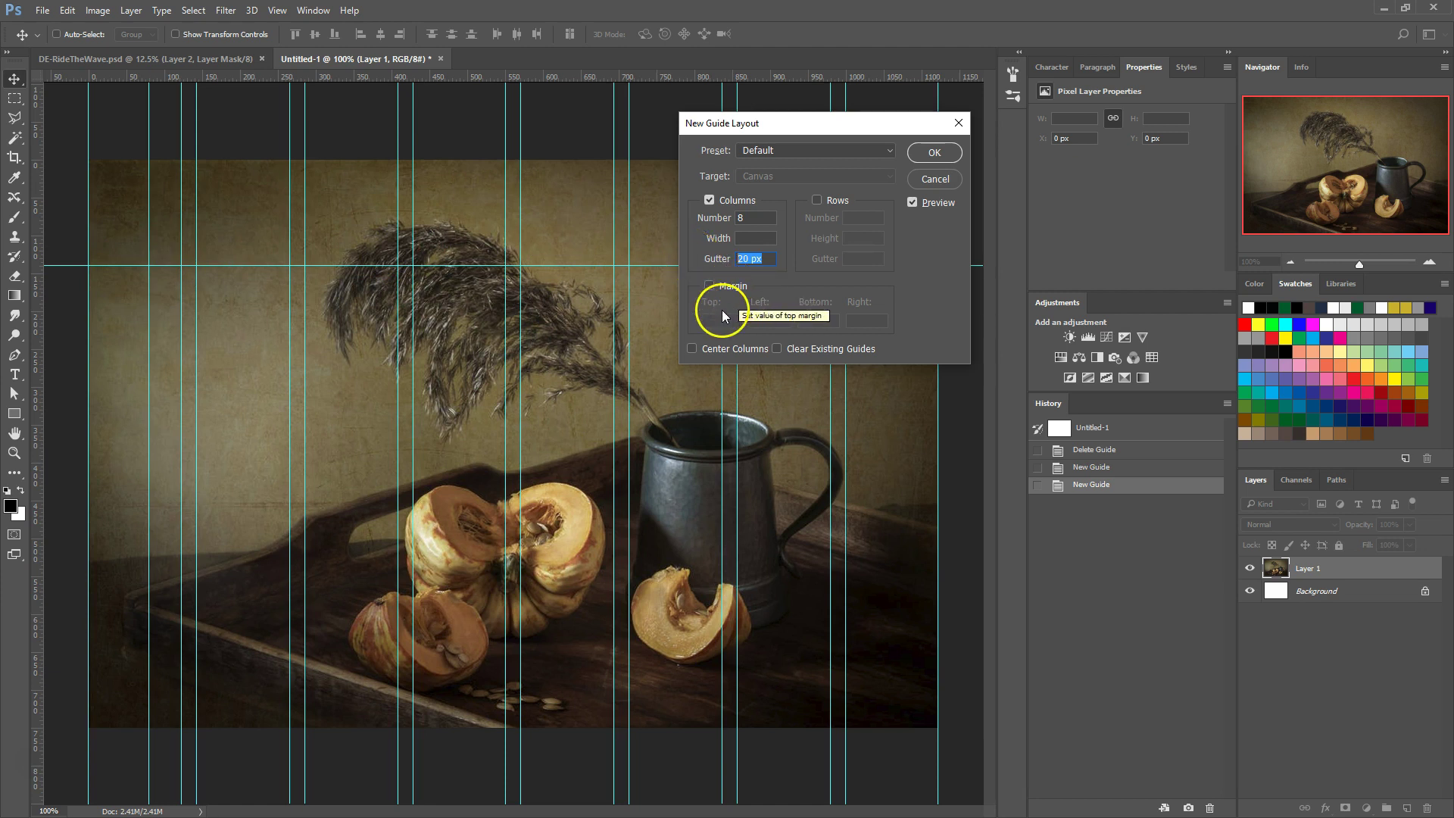
Turn on Clear Existing Guides and try 3 columns with a 20 px gutter.
click(776, 350)
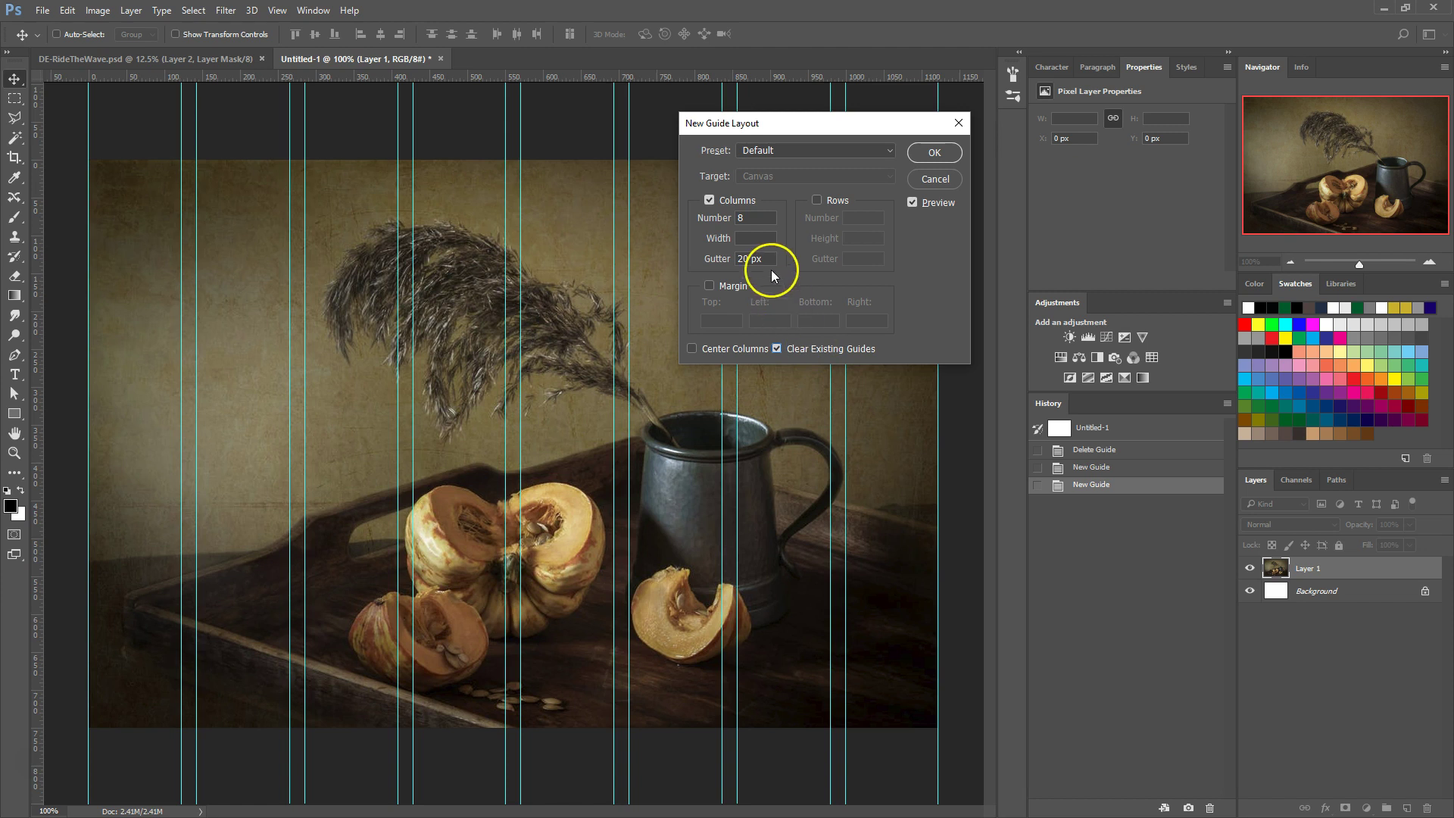
click(712, 260)
key(BackSpace)
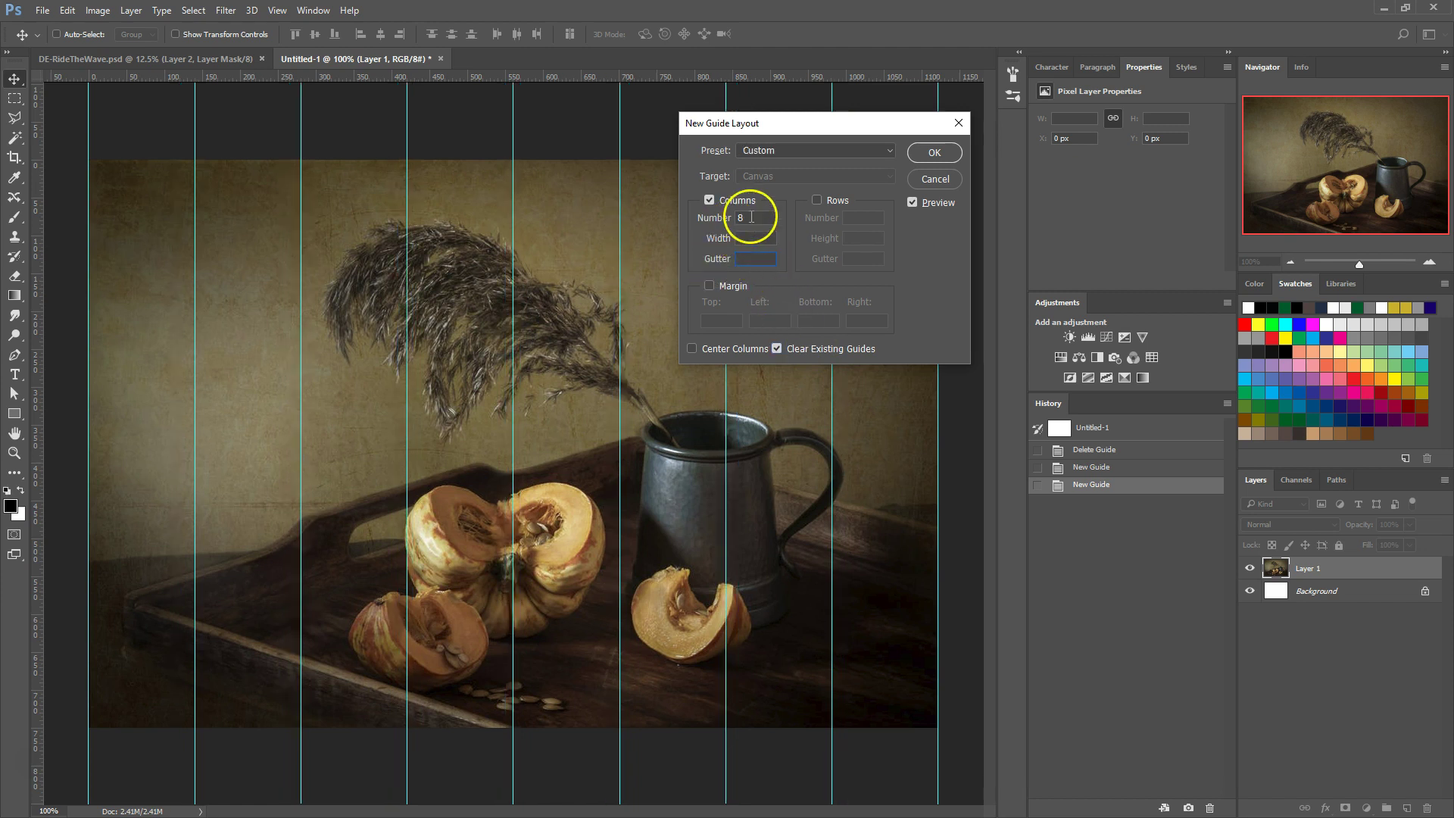
click(746, 218)
key(BackSpace)
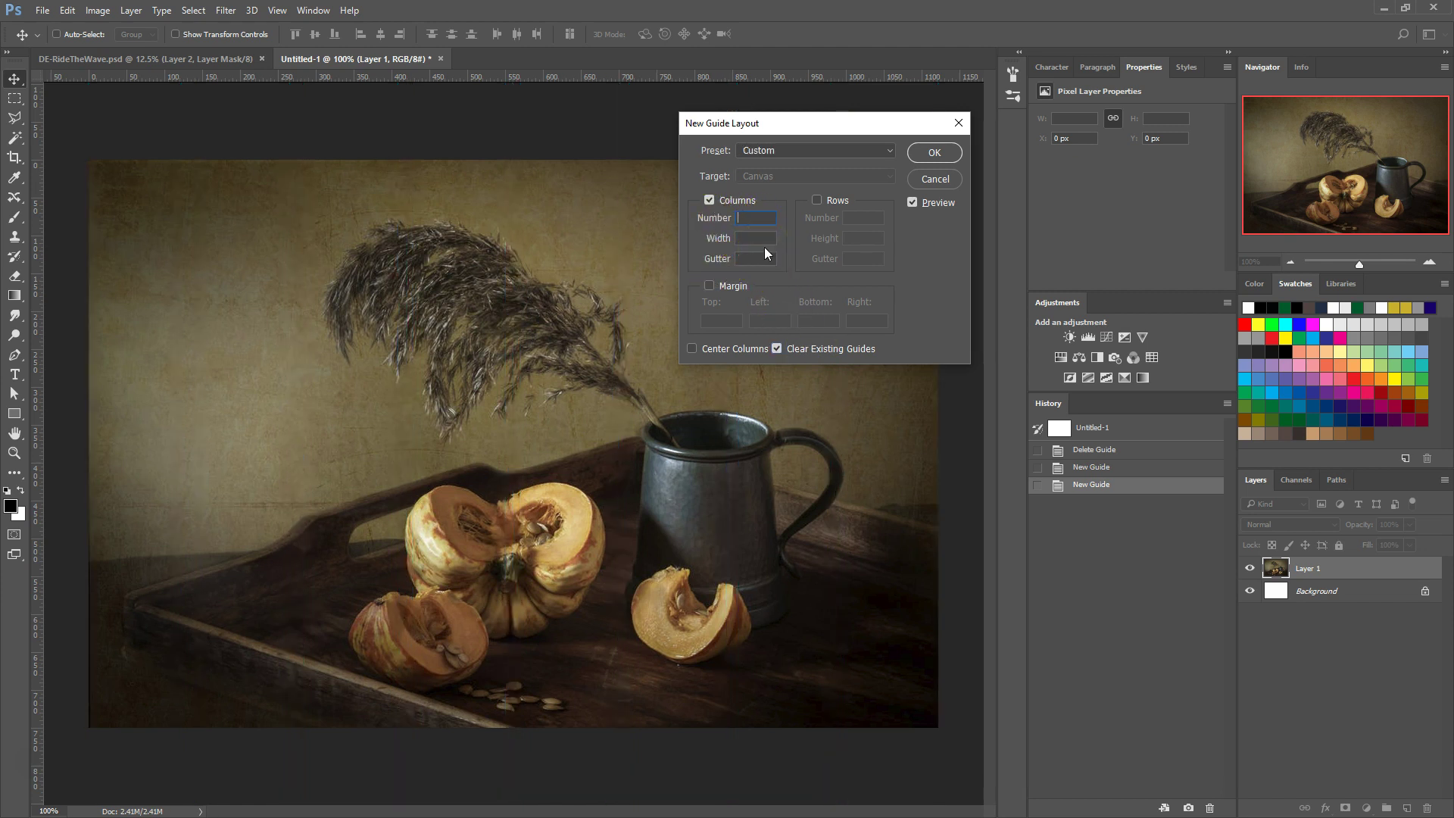
text(3)
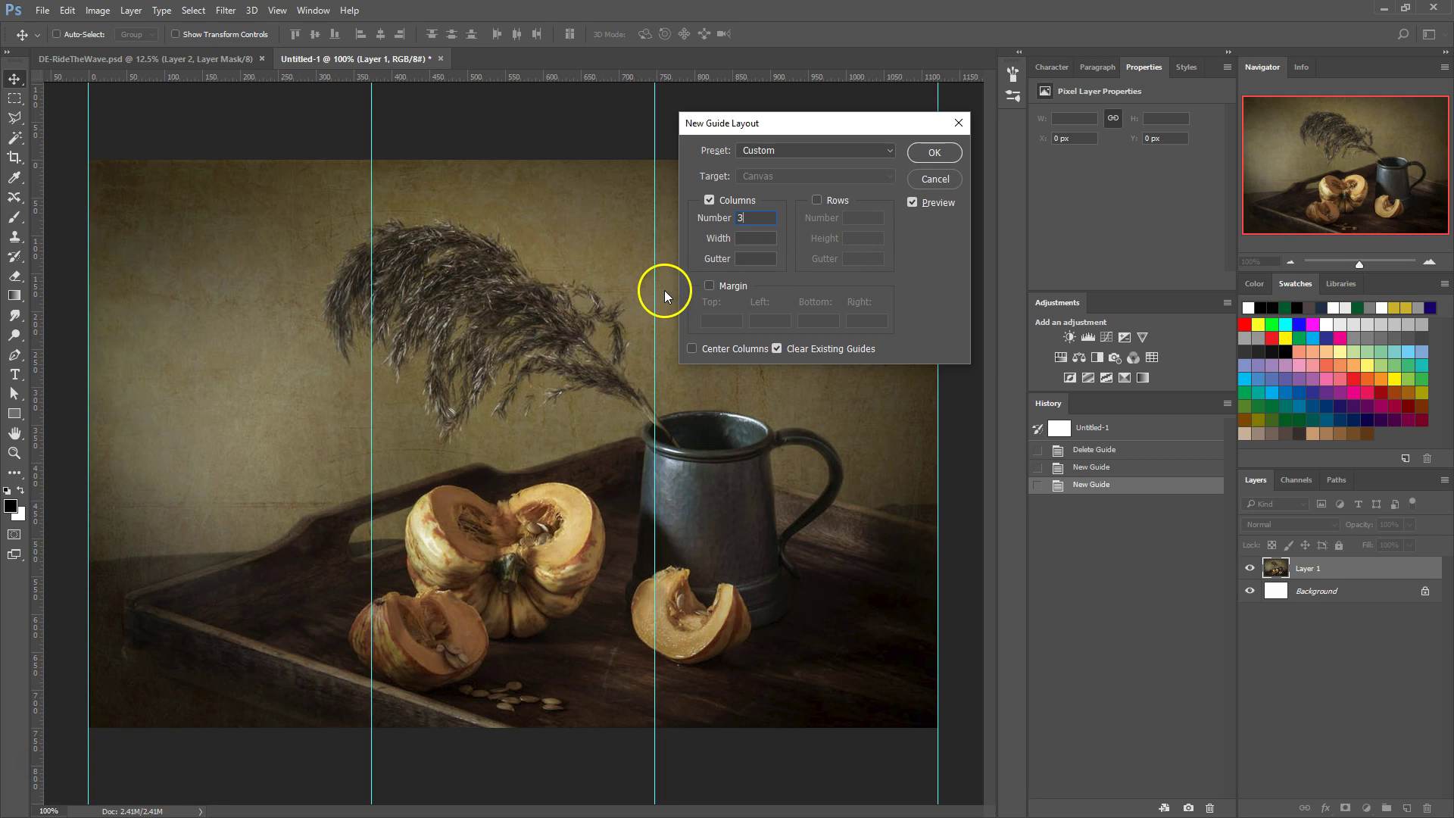
click(748, 260)
text(20)
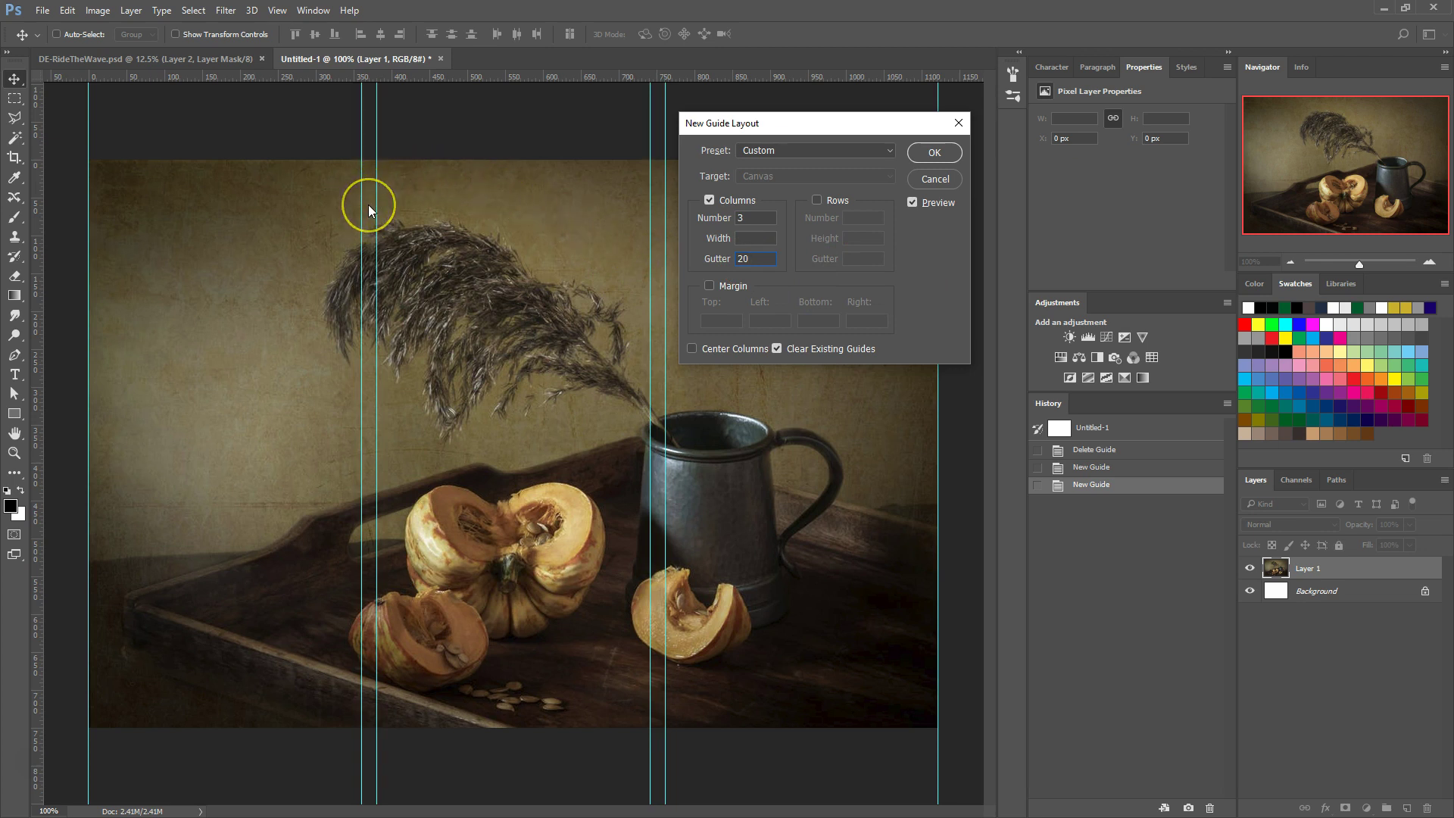
Change the layout to 4 columns with a 10 px gutter.
double_click(739, 217)
text(4)
double_click(755, 259)
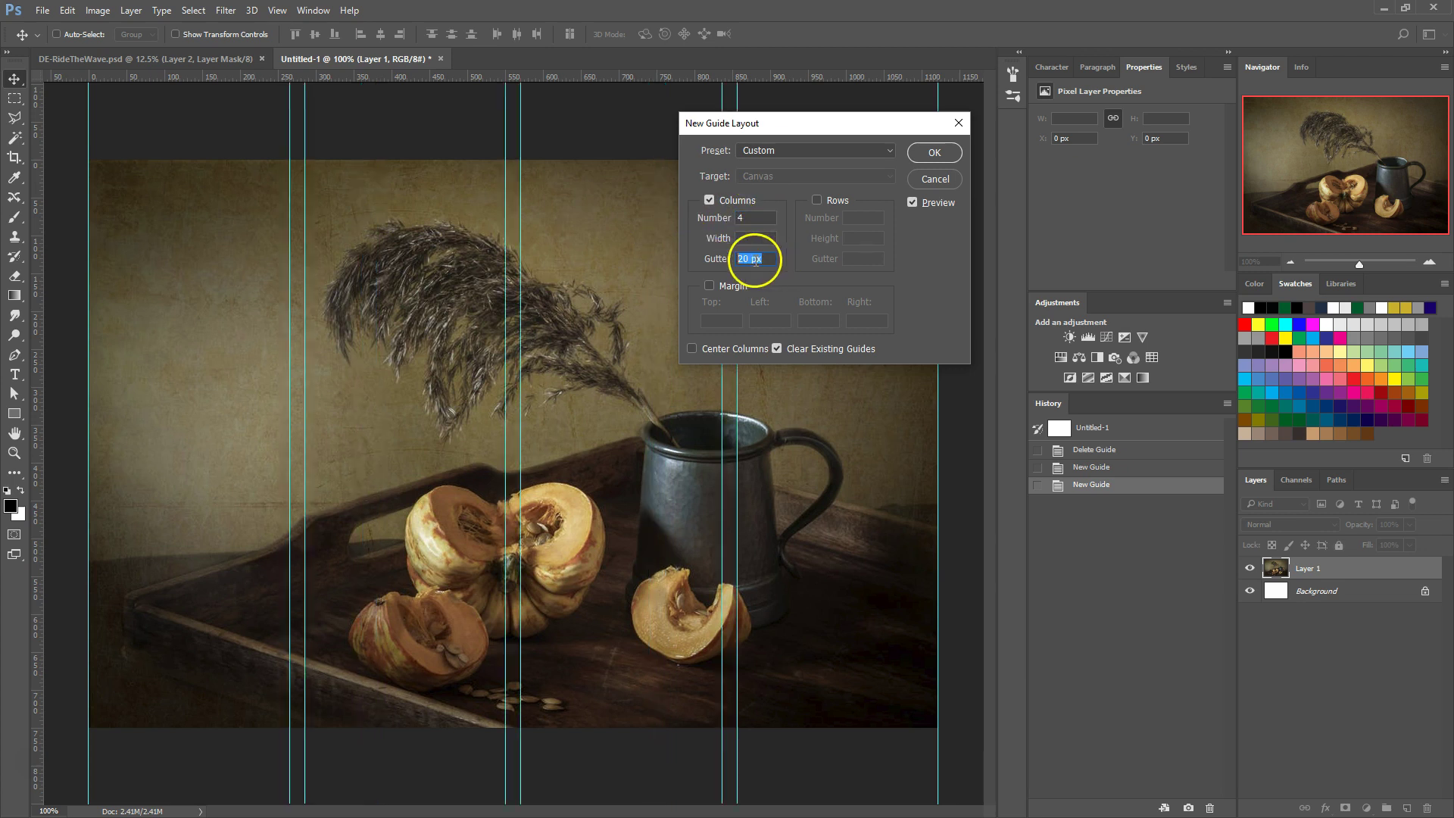
text(10)
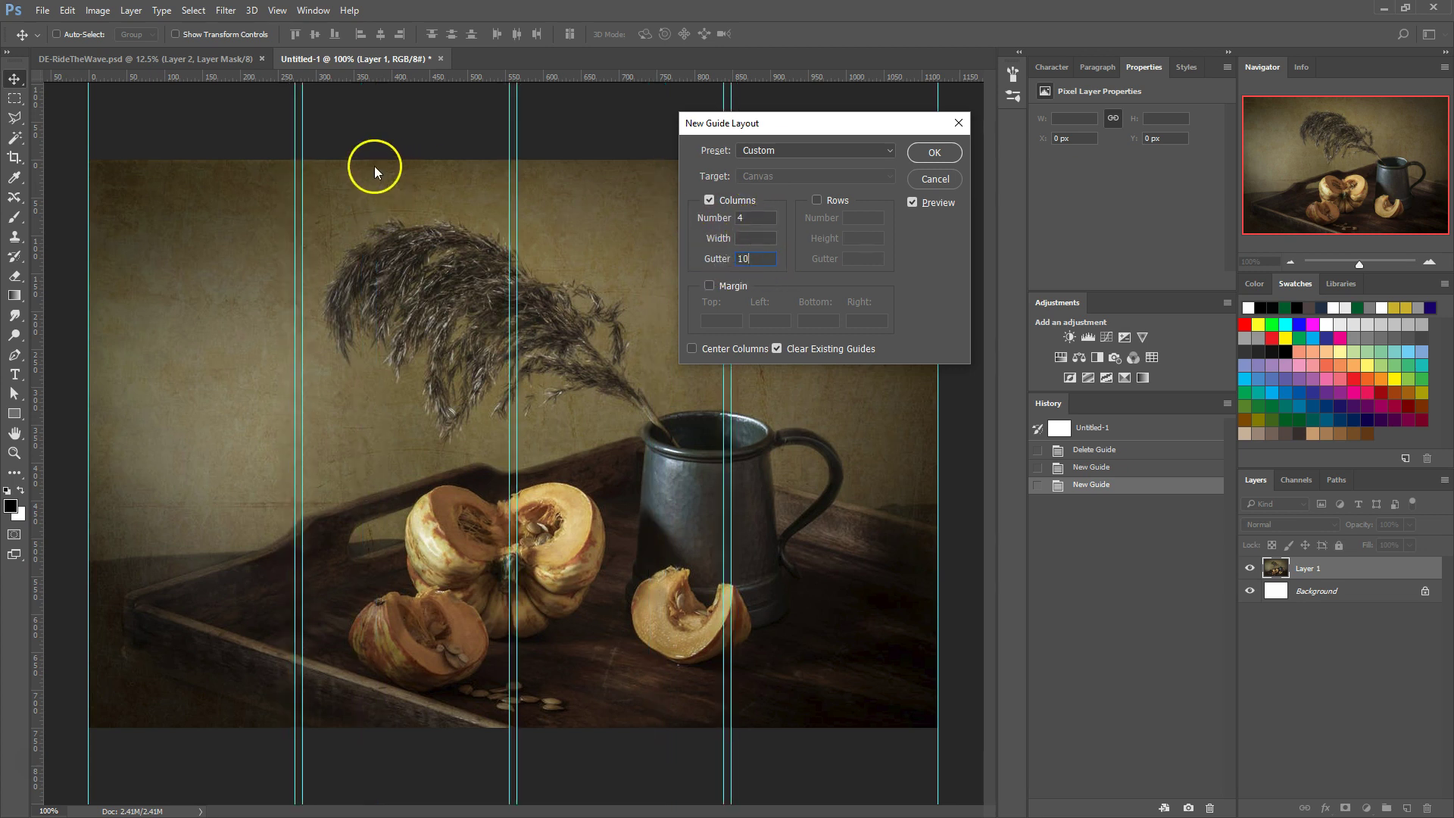
click(755, 238)
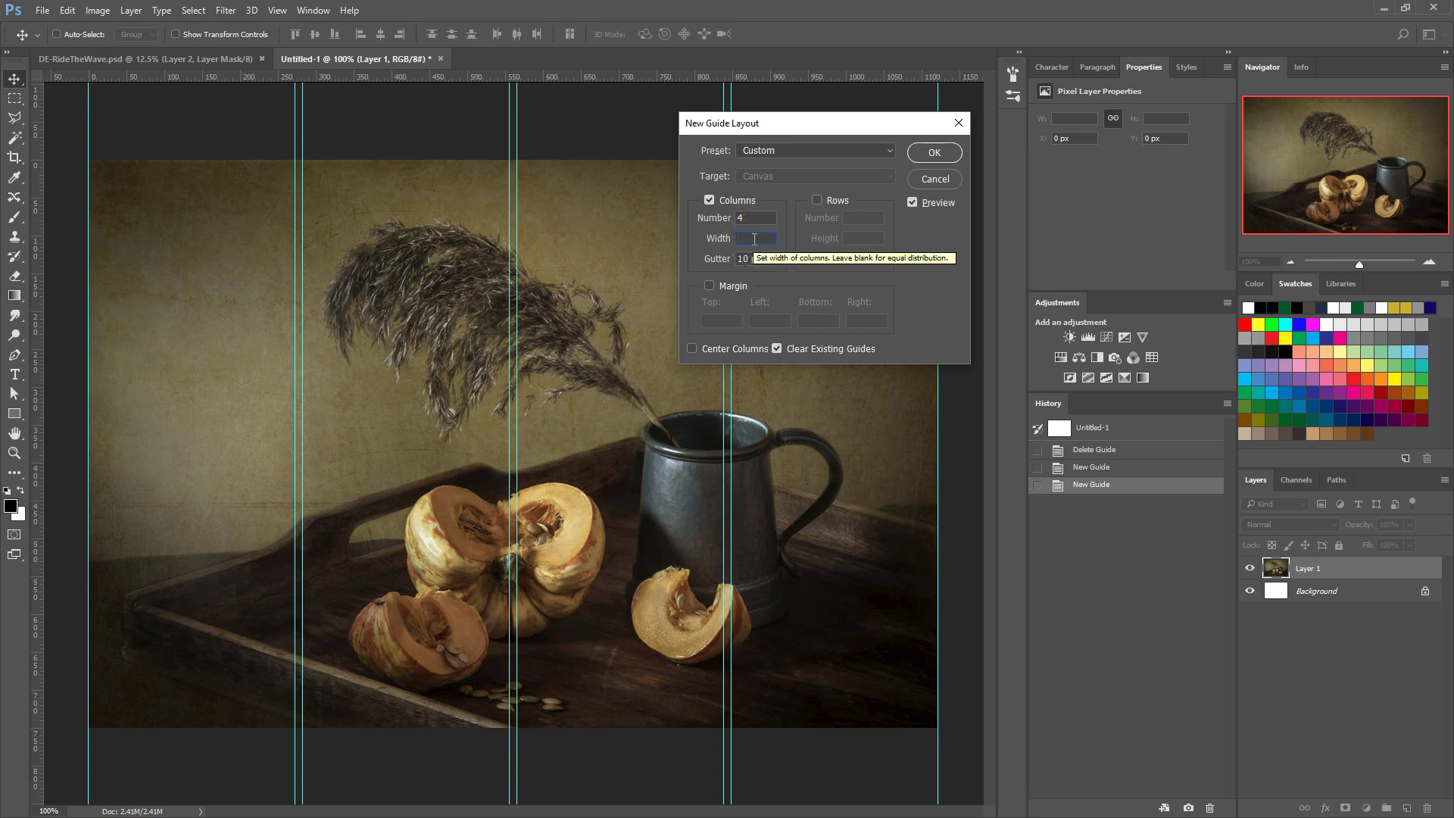
Set a 200 px column width and 3 columns, then centre the columns on the canvas.
text(200)
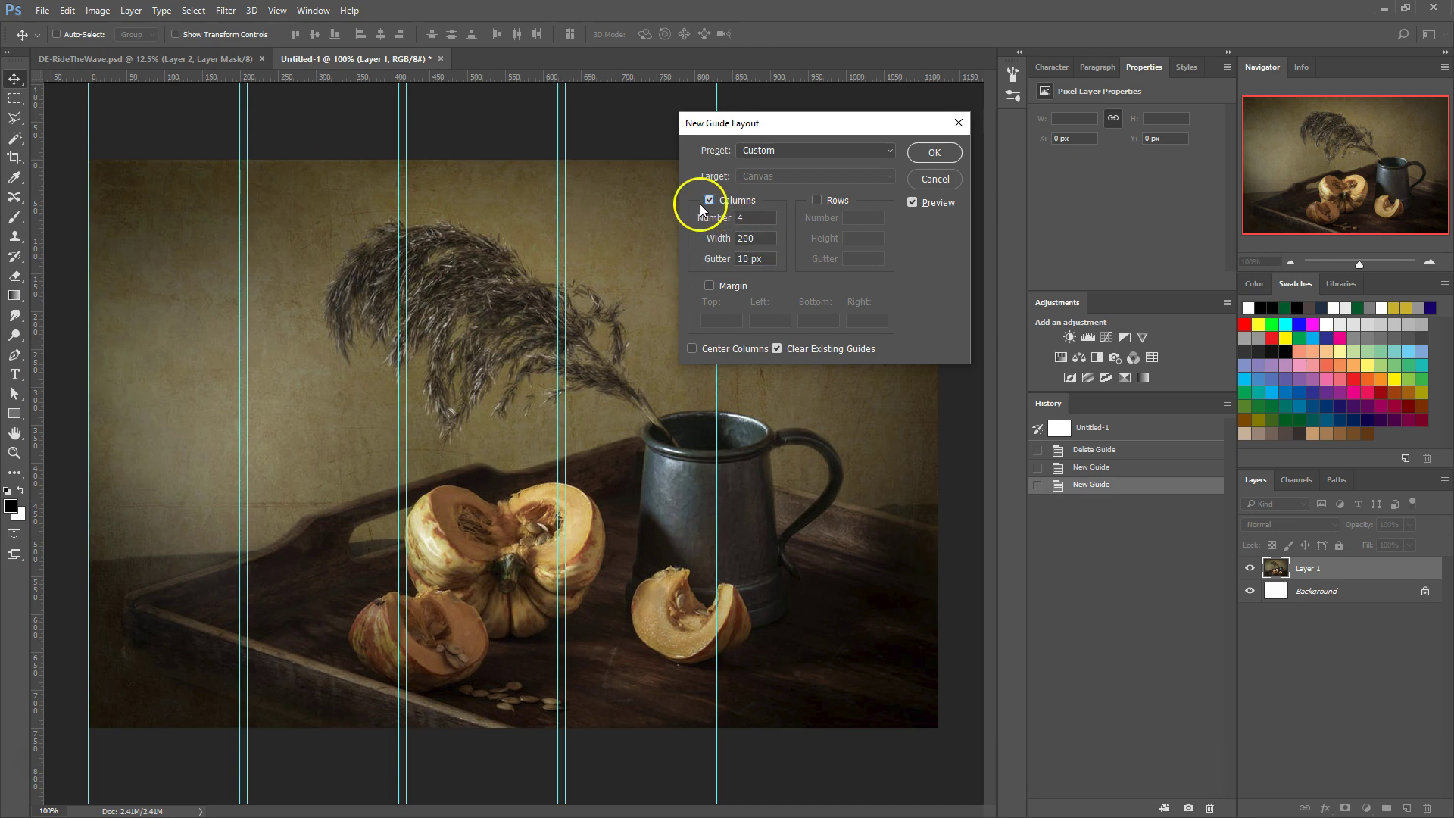
double_click(747, 217)
text(3)
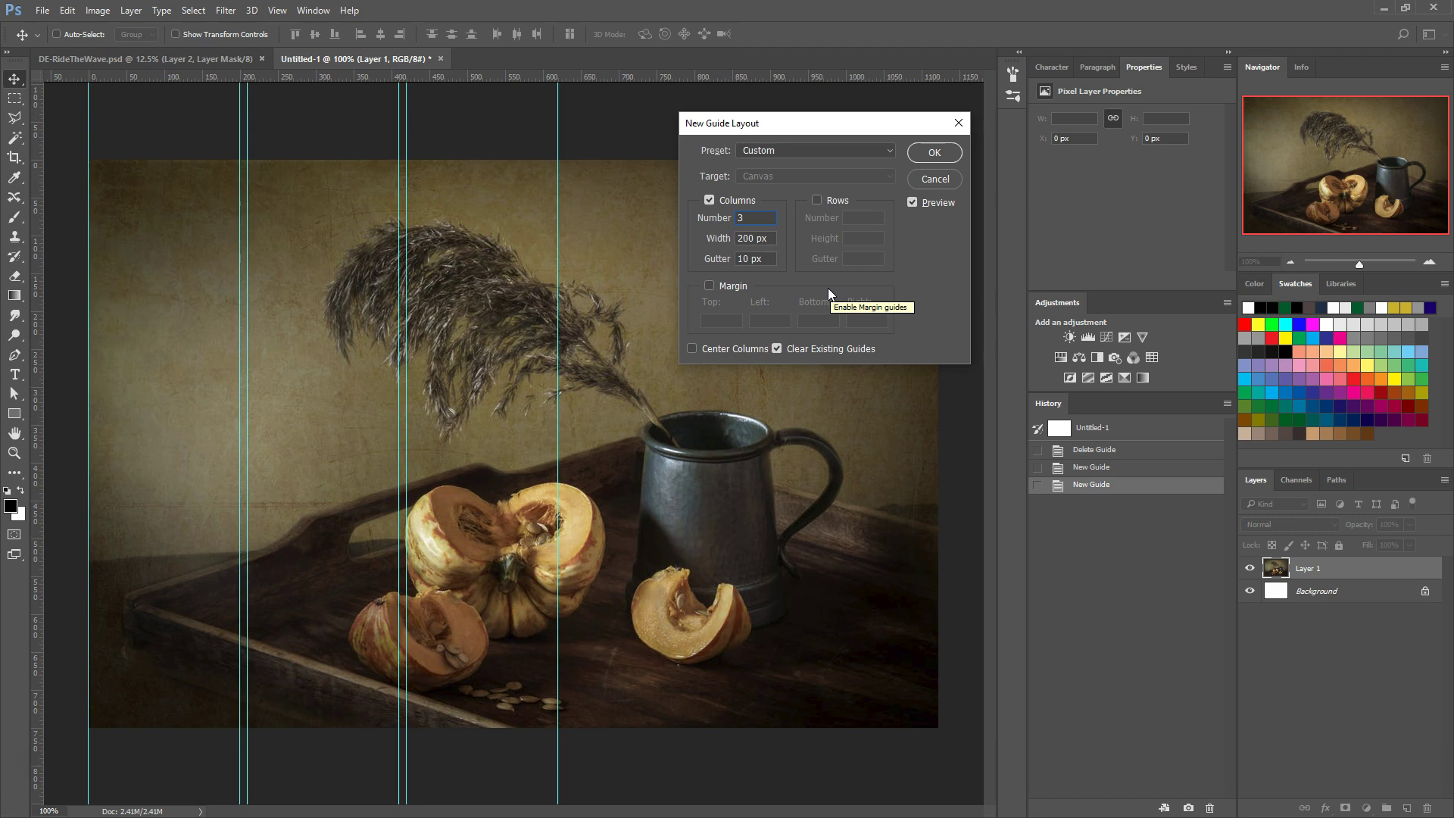
click(794, 302)
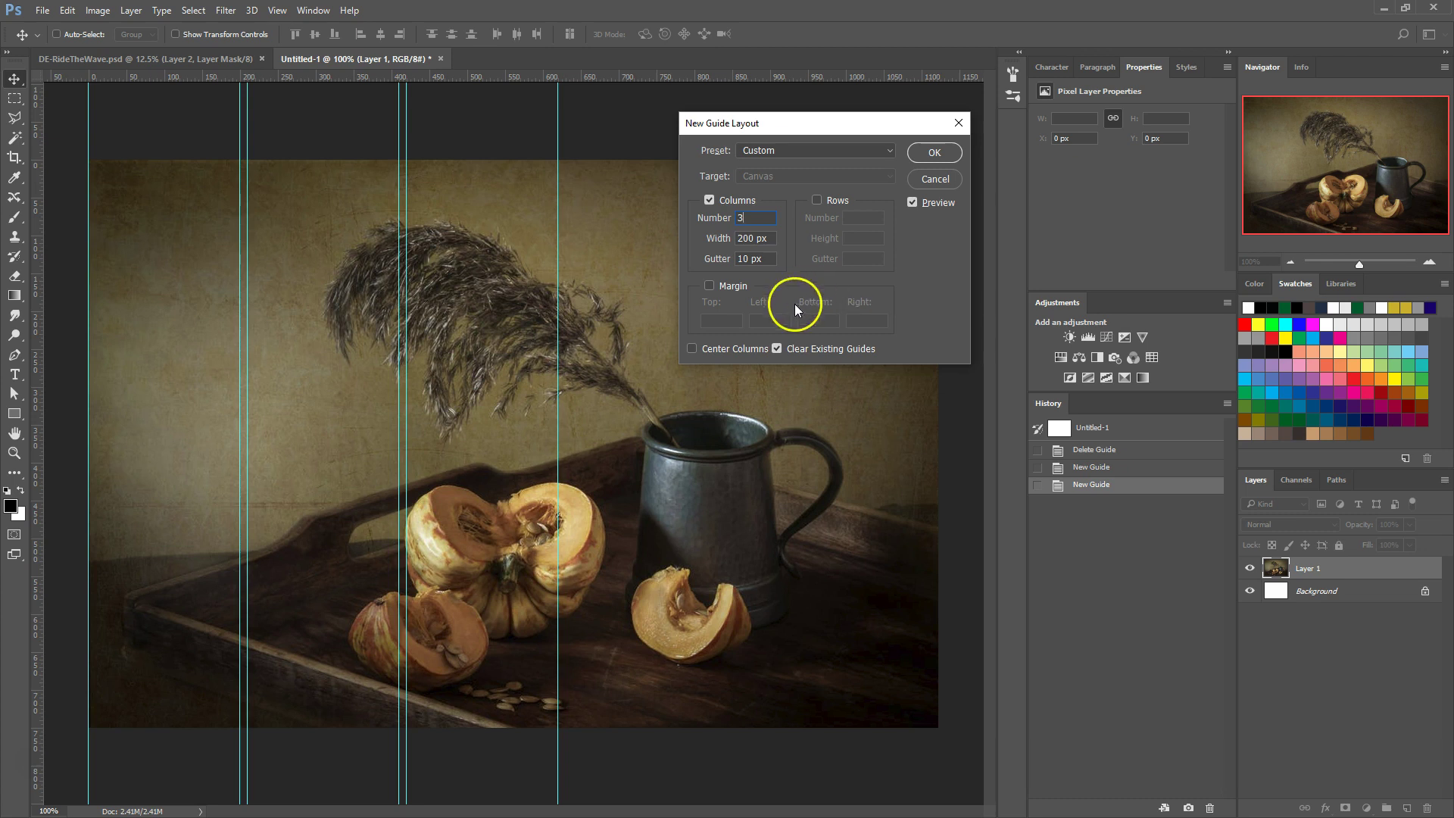
click(692, 348)
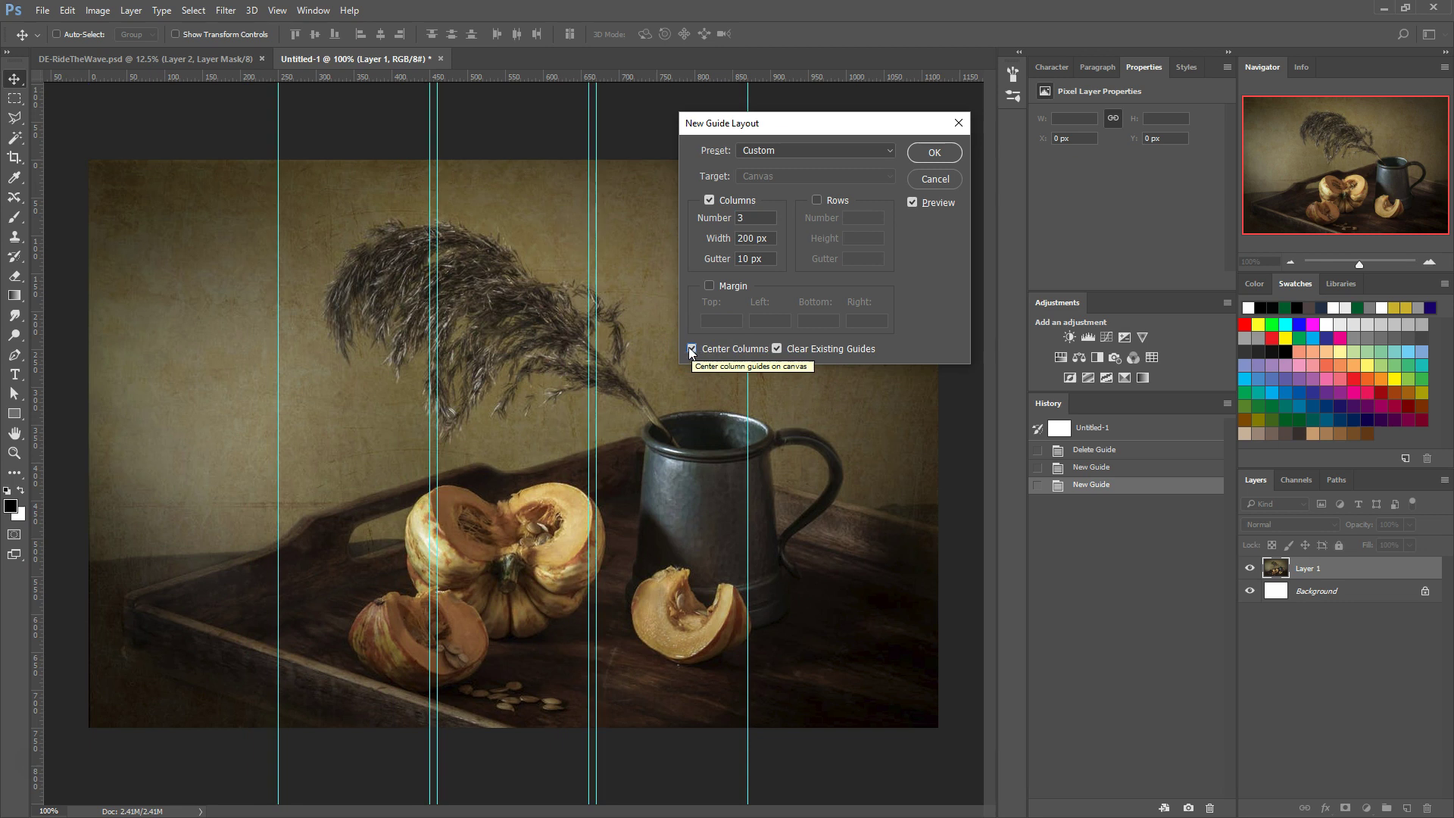
click(530, 319)
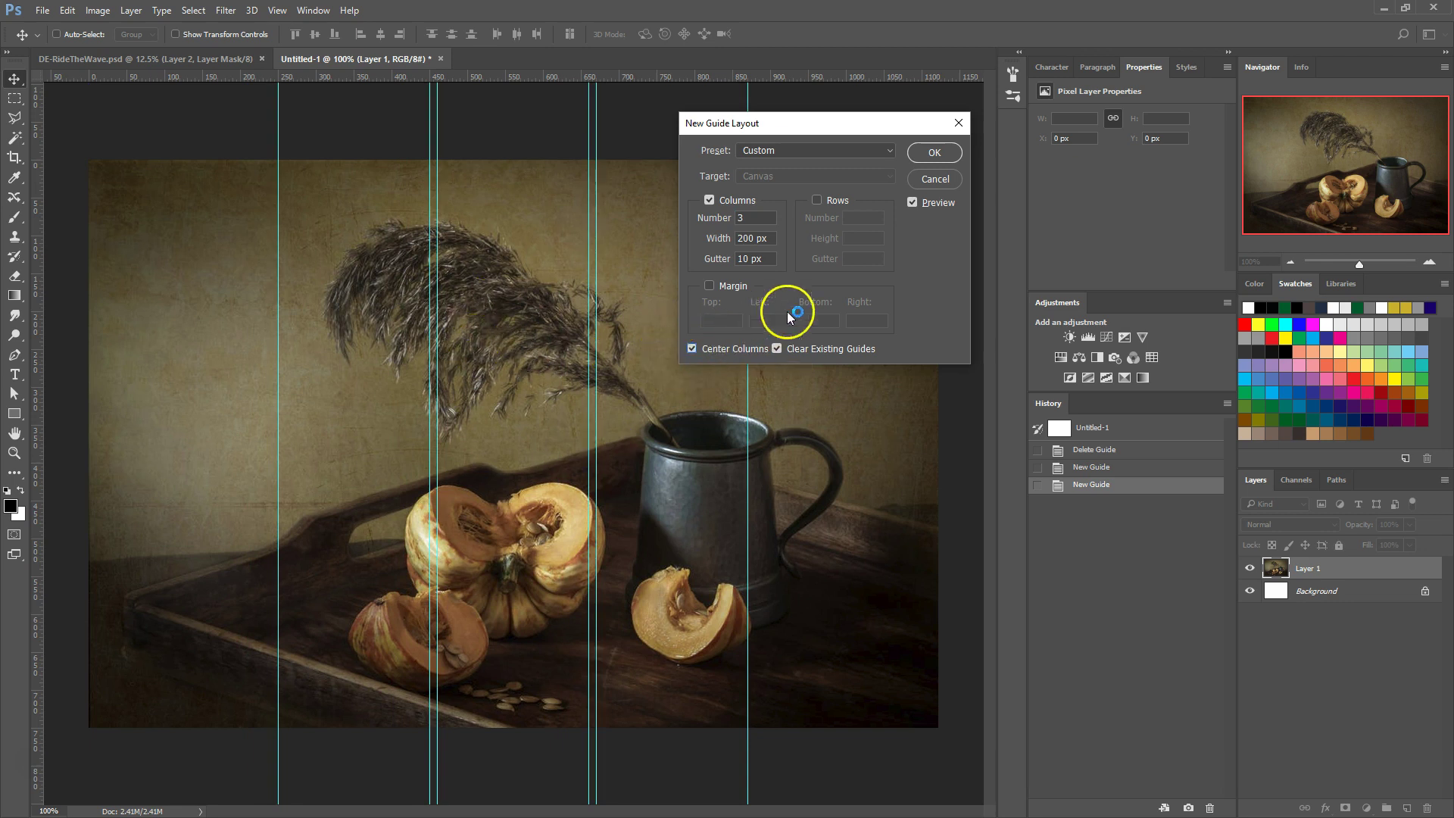
Turn on 3 rows and clear the row gutter, column gutter and column width.
click(818, 201)
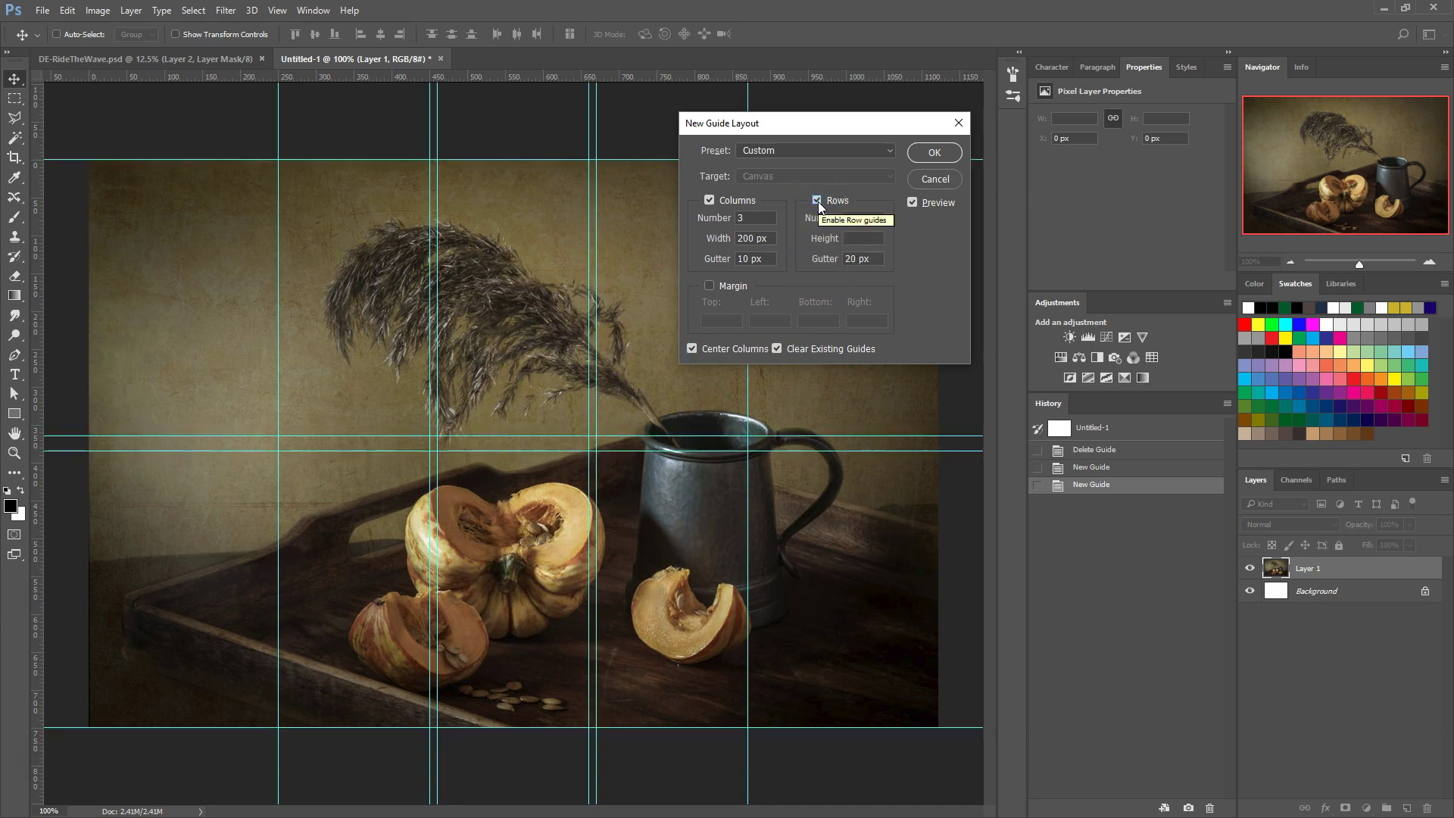
mouse_move(818, 201)
mouse_down()
mouse_move(839, 203)
mouse_move(806, 197)
mouse_up()
click(841, 219)
key(BackSpace)
double_click(863, 259)
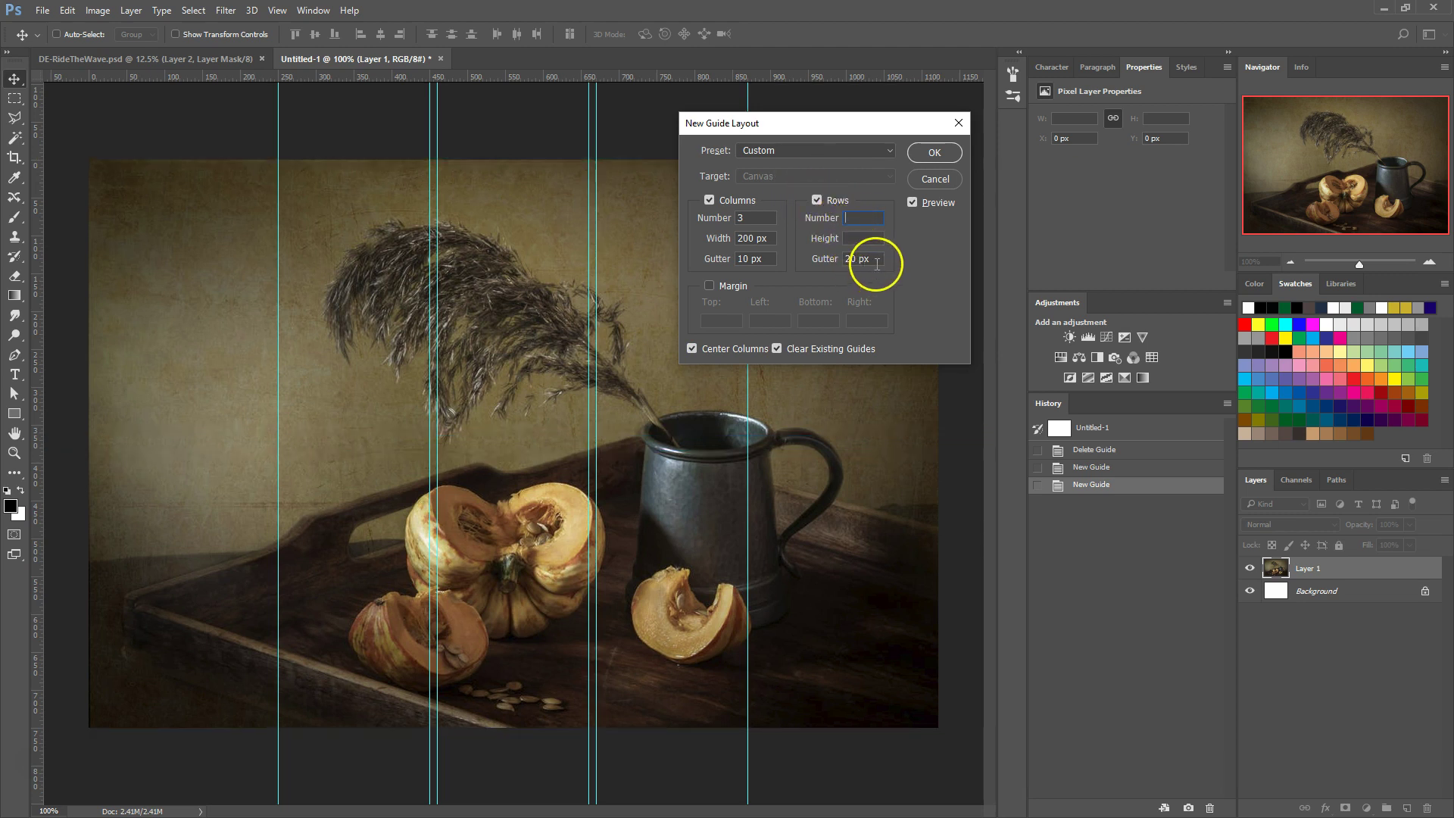
key(BackSpace)
text(3)
double_click(723, 259)
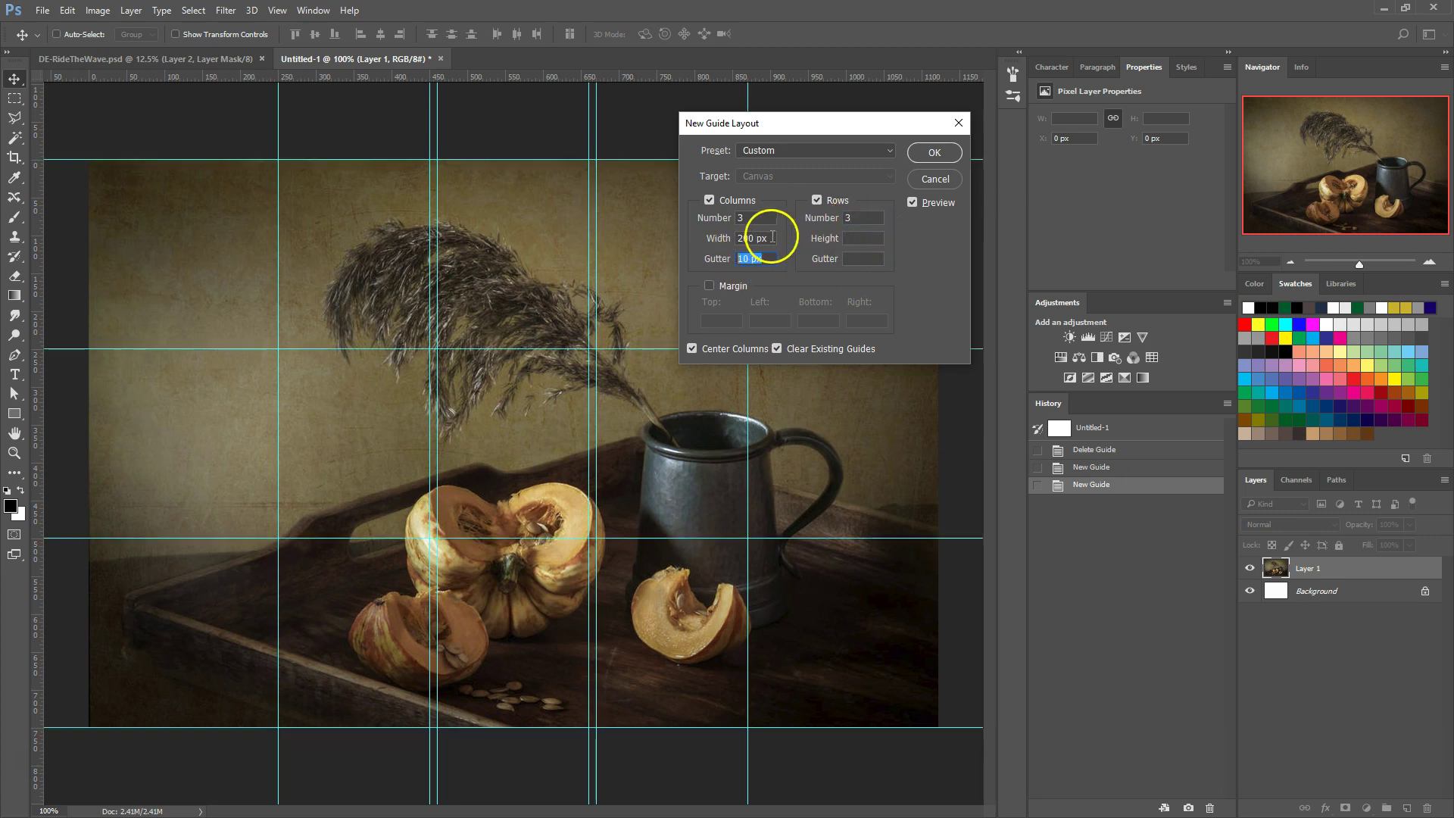
key(BackSpace)
double_click(769, 238)
key(BackSpace)
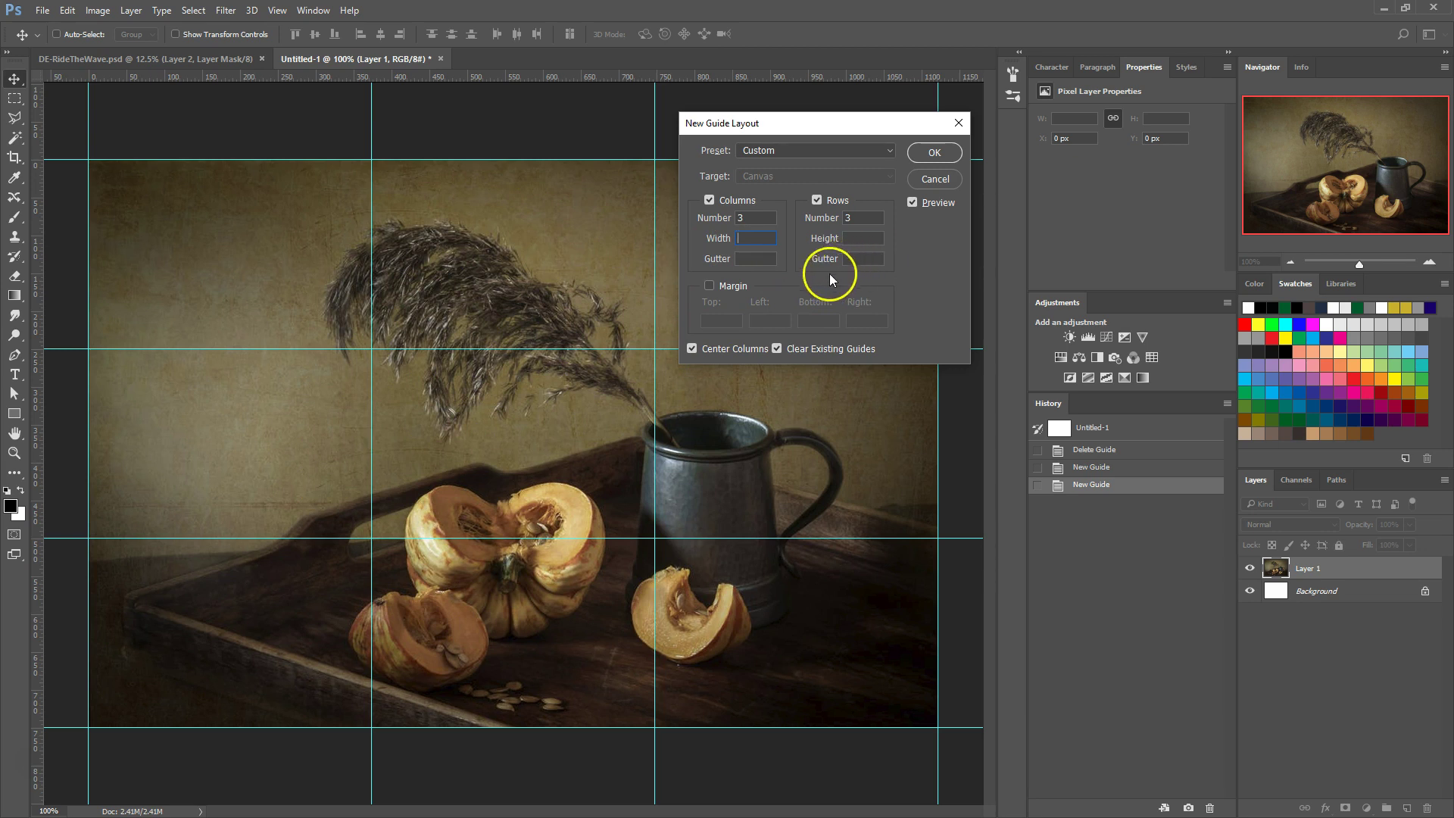
Turn on Margin, enter 50 px for the left, bottom and right margins, and retype the top margin.
click(710, 287)
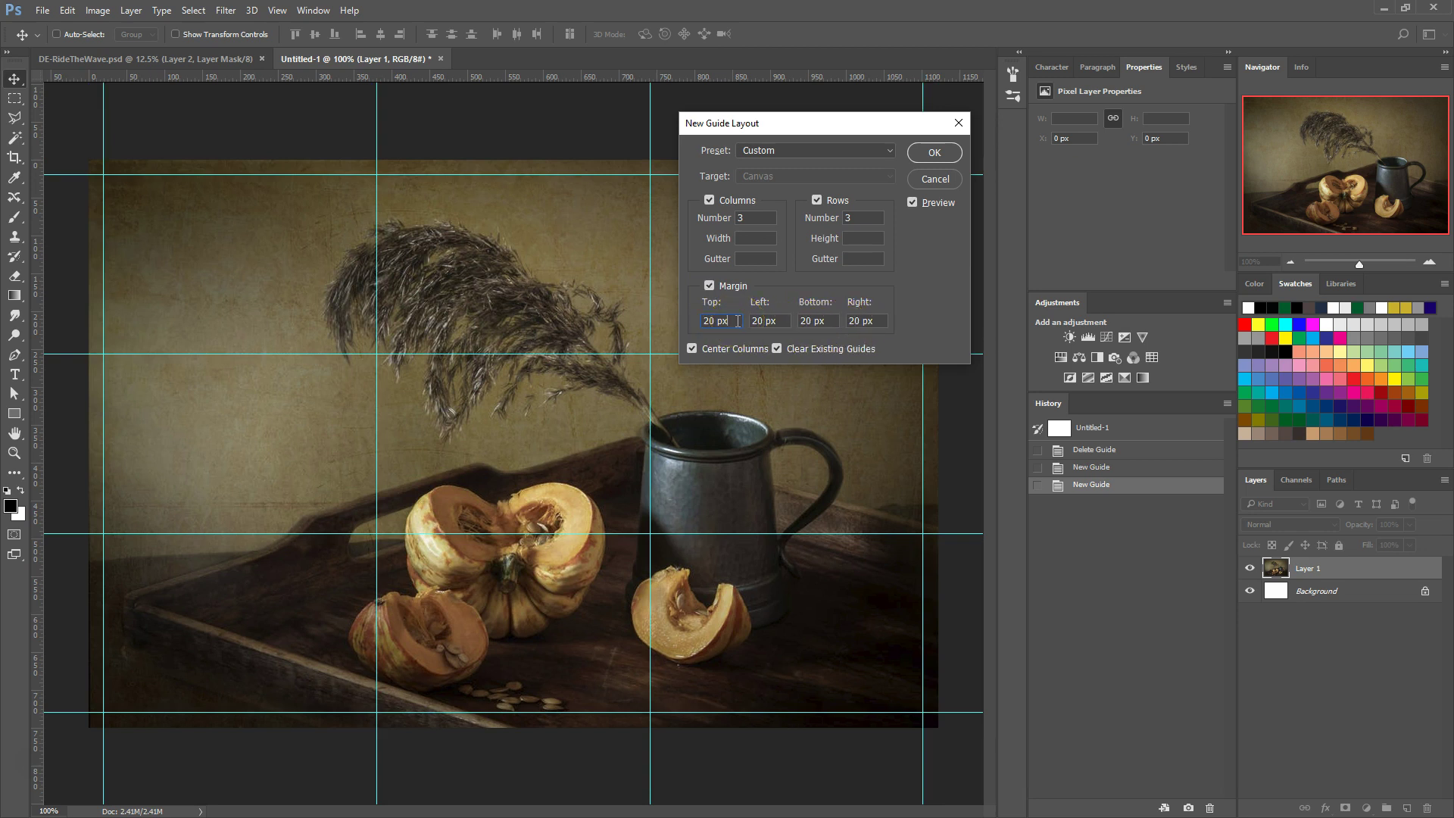
drag(738, 321, 697, 323)
text(50)
drag(781, 318, 850, 322)
text(505050)
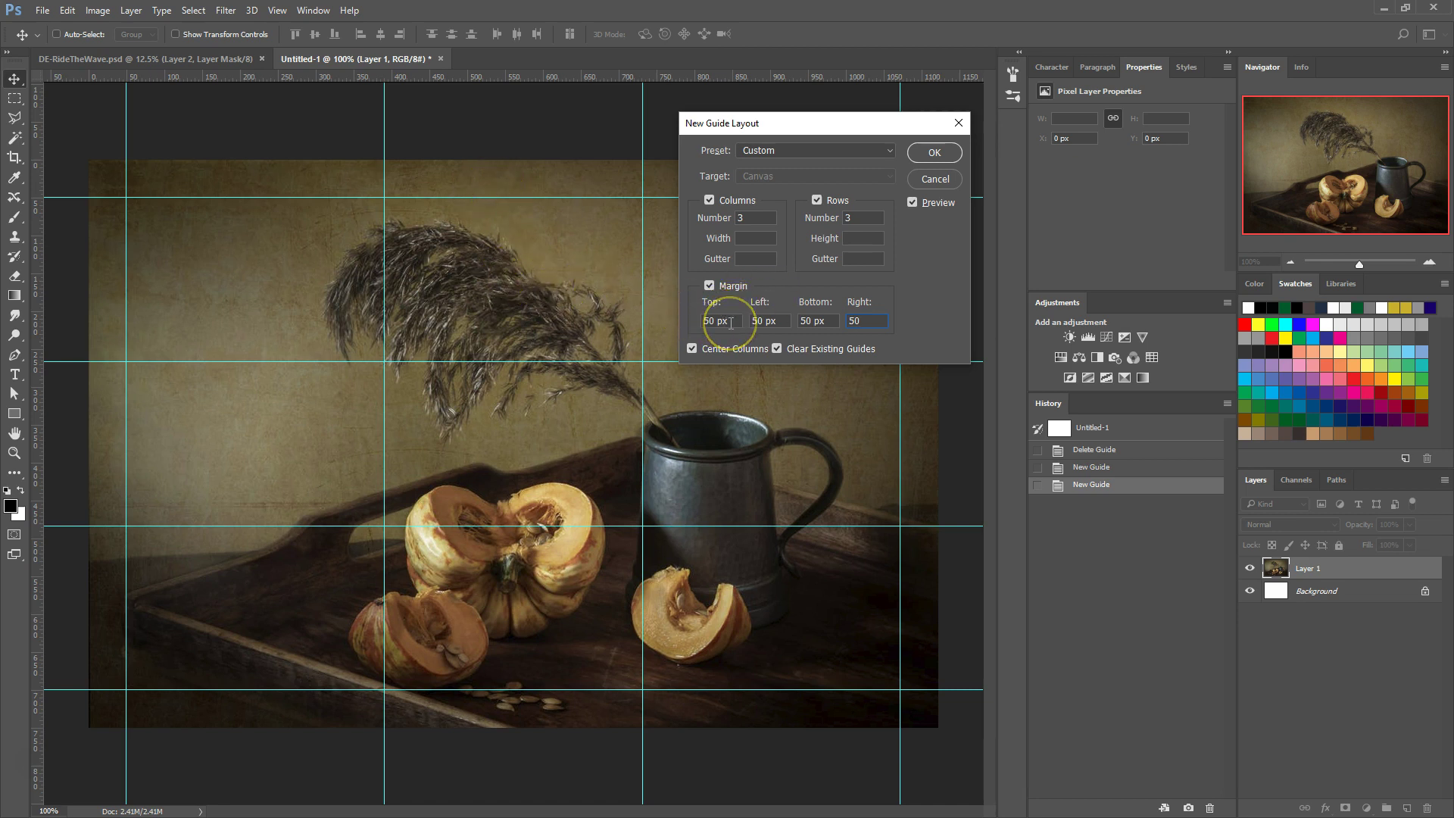
drag(703, 321, 723, 322)
text(-10)
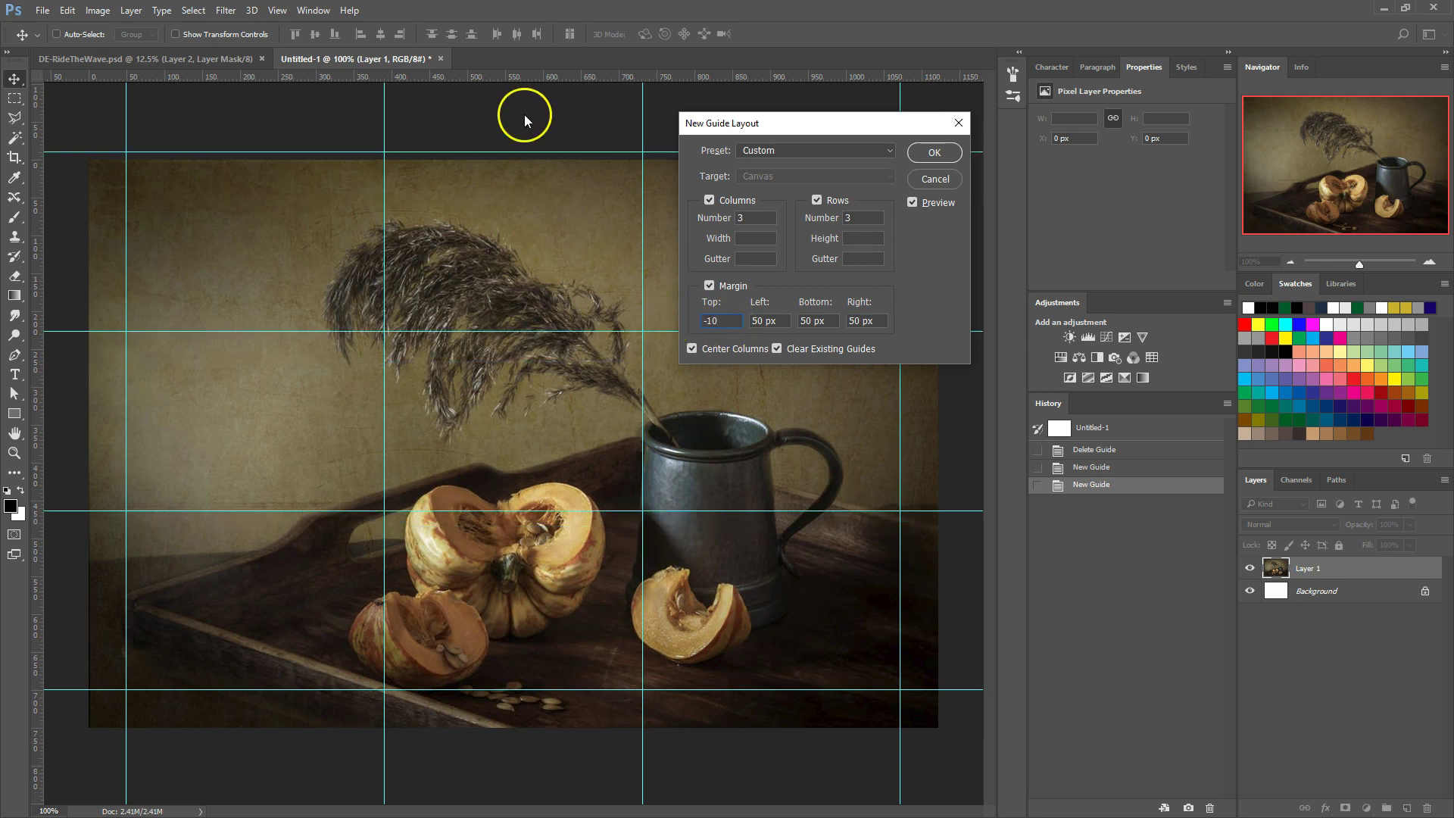
text(50)
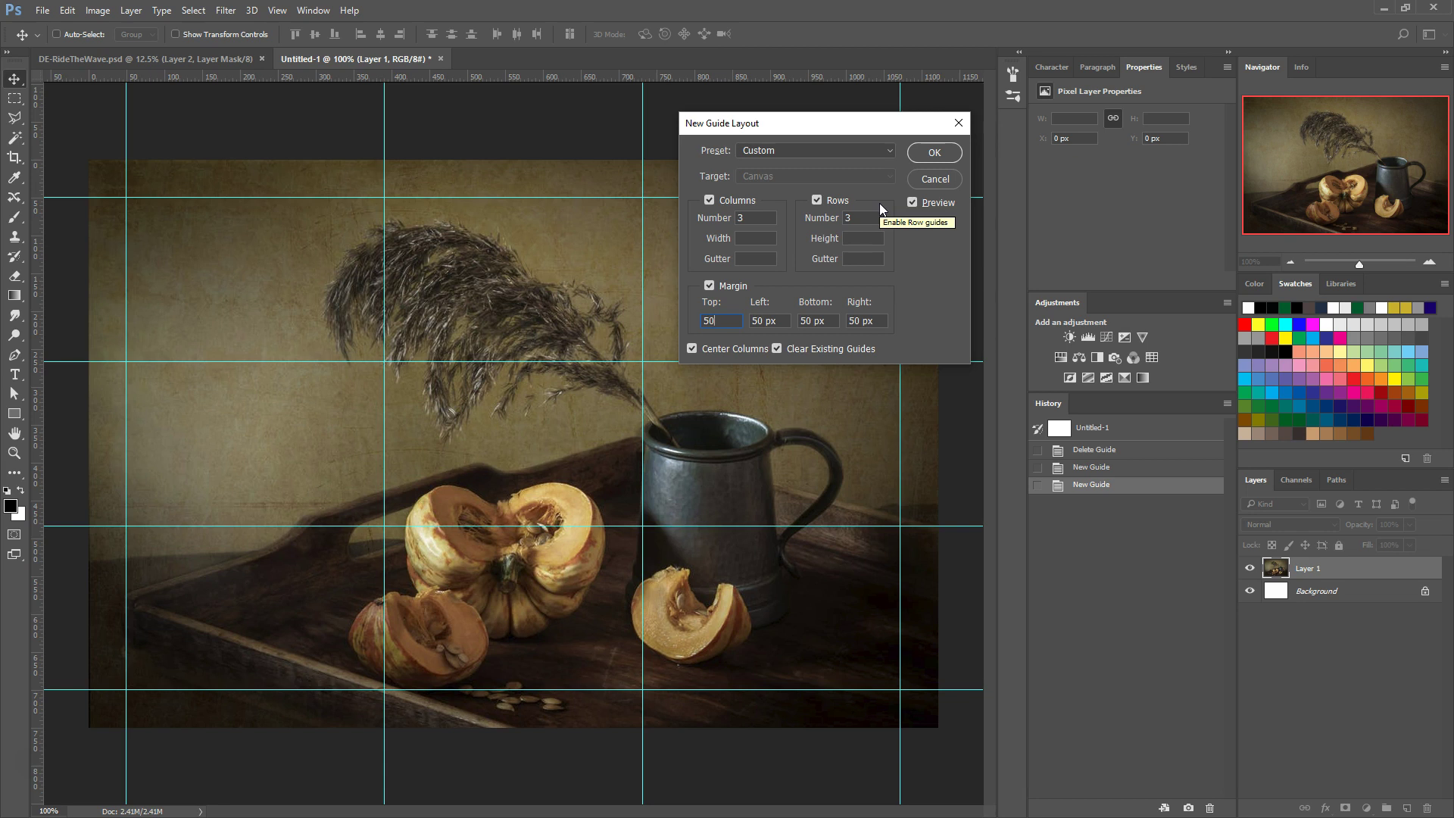
Apply the OutlinesCenters guide layout preset.
click(876, 172)
click(889, 150)
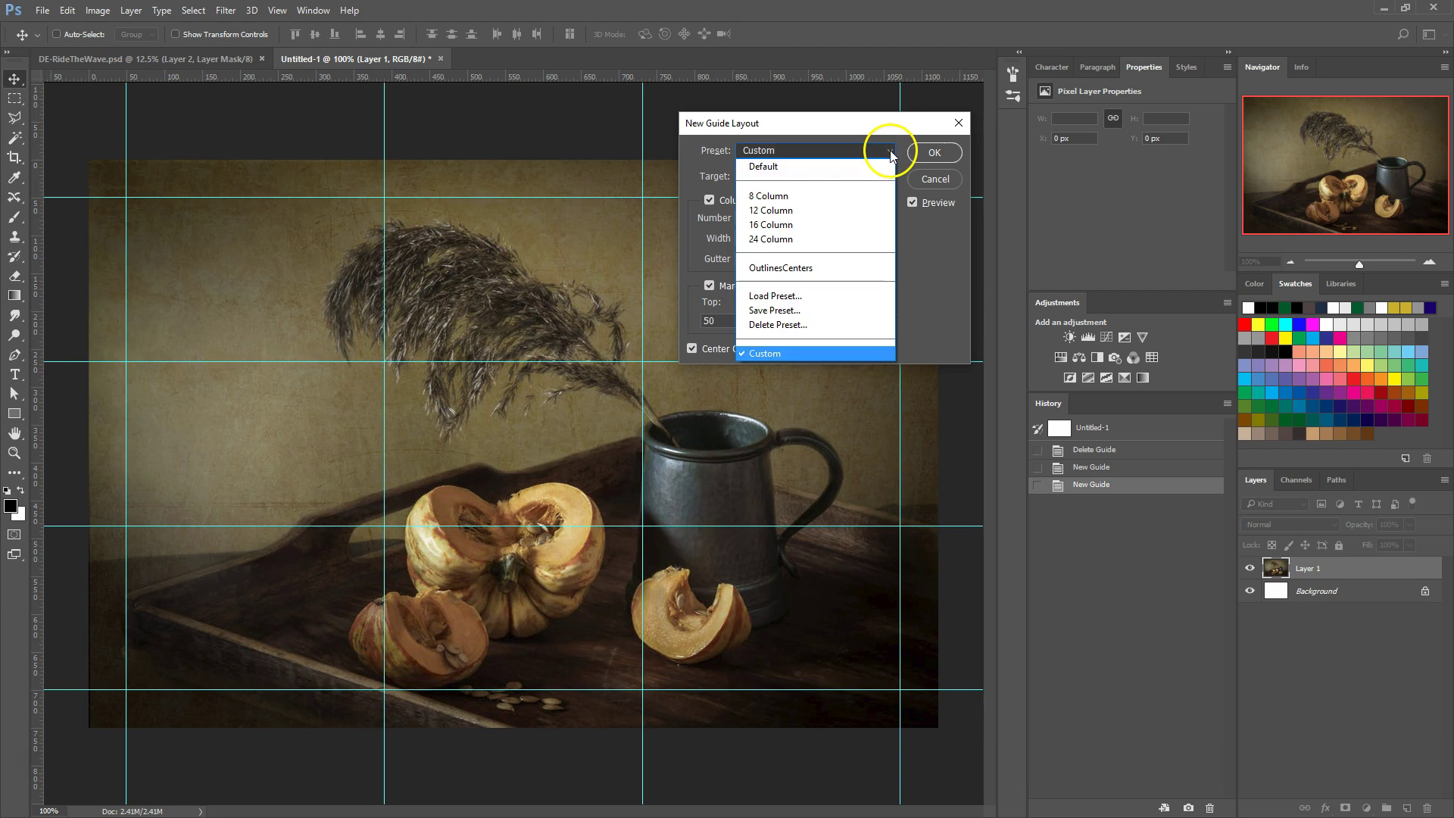
click(803, 270)
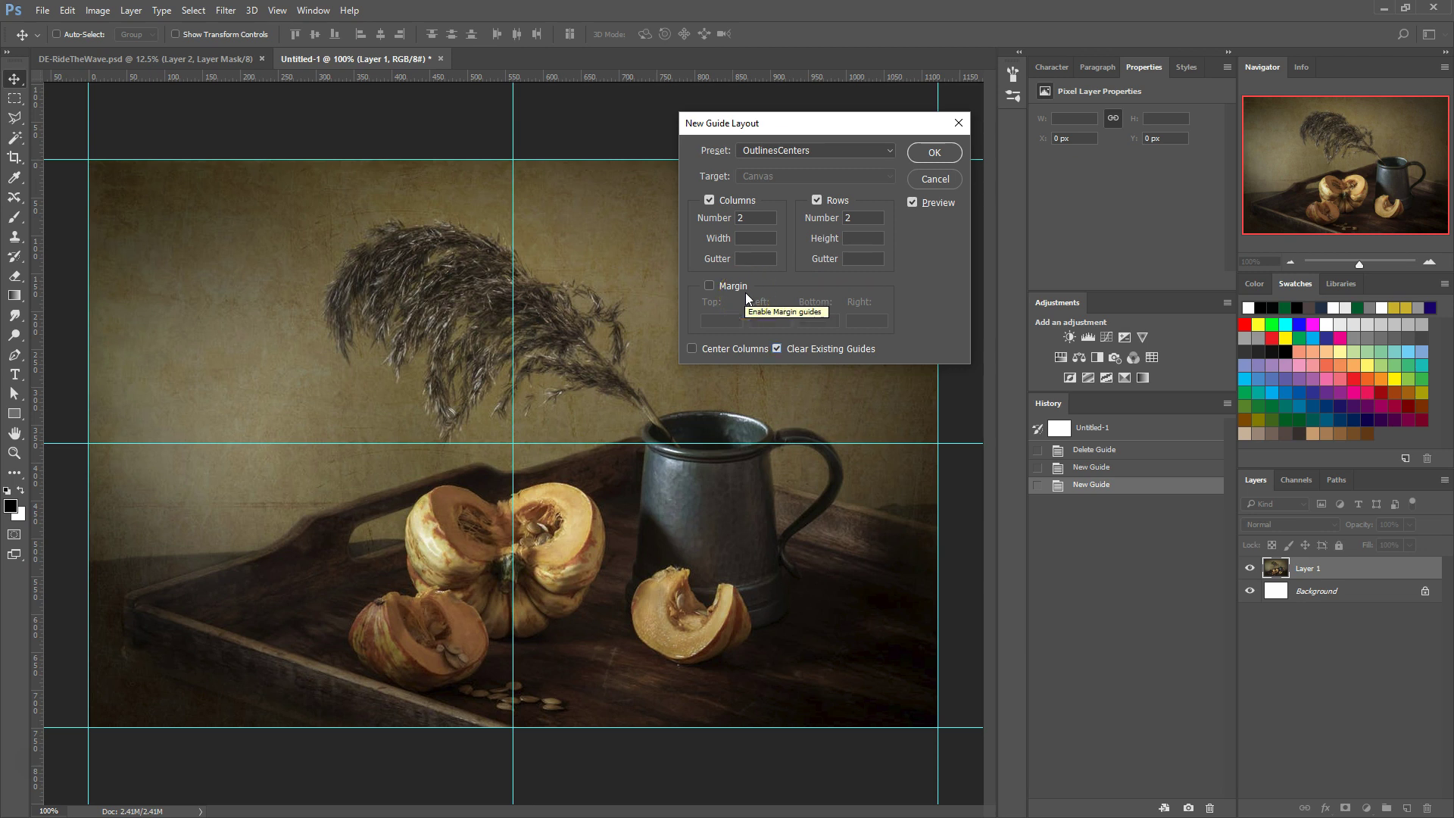
Save the current layout as a preset named 'New' and confirm it appears in the list.
click(892, 151)
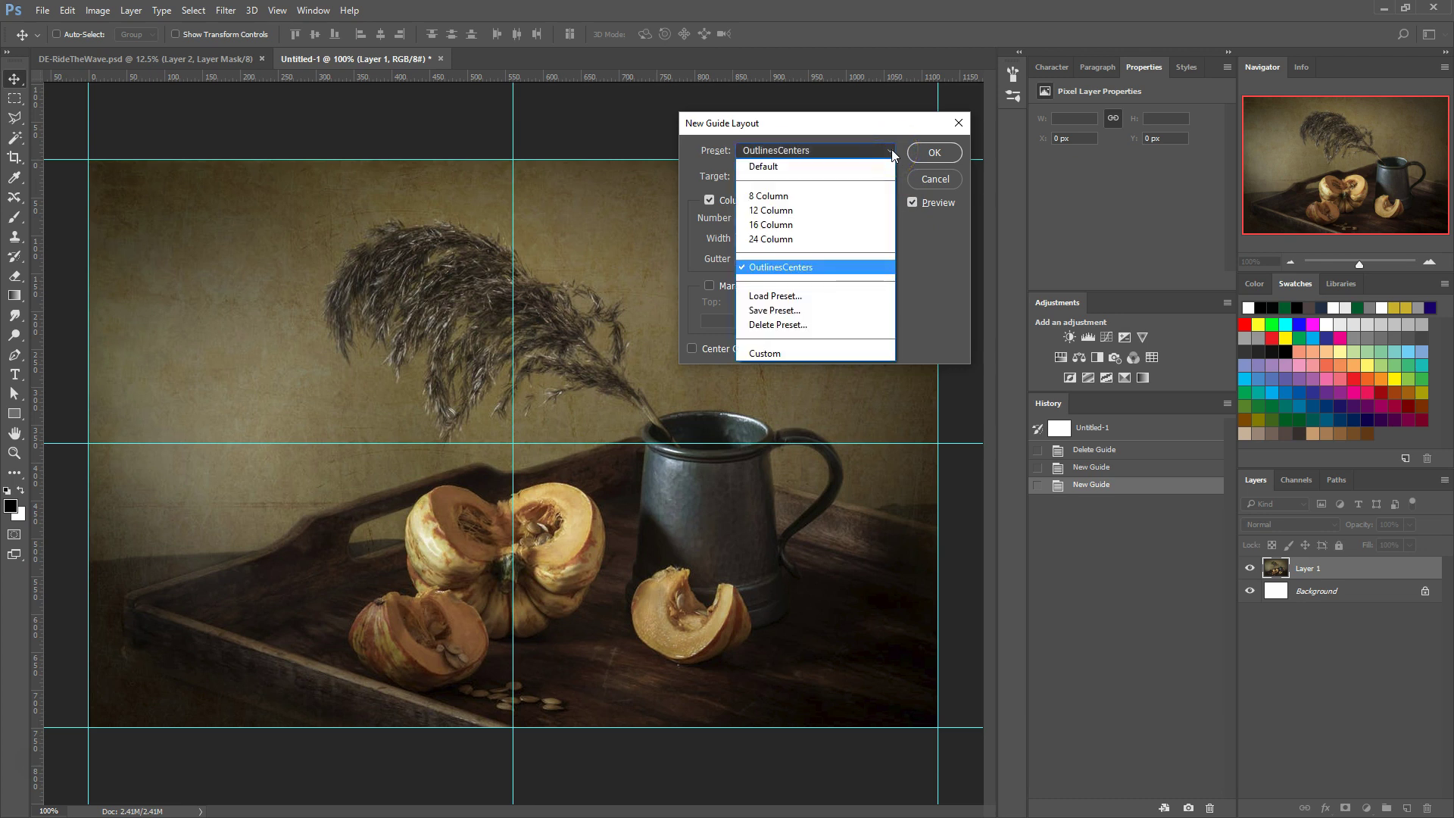
click(833, 309)
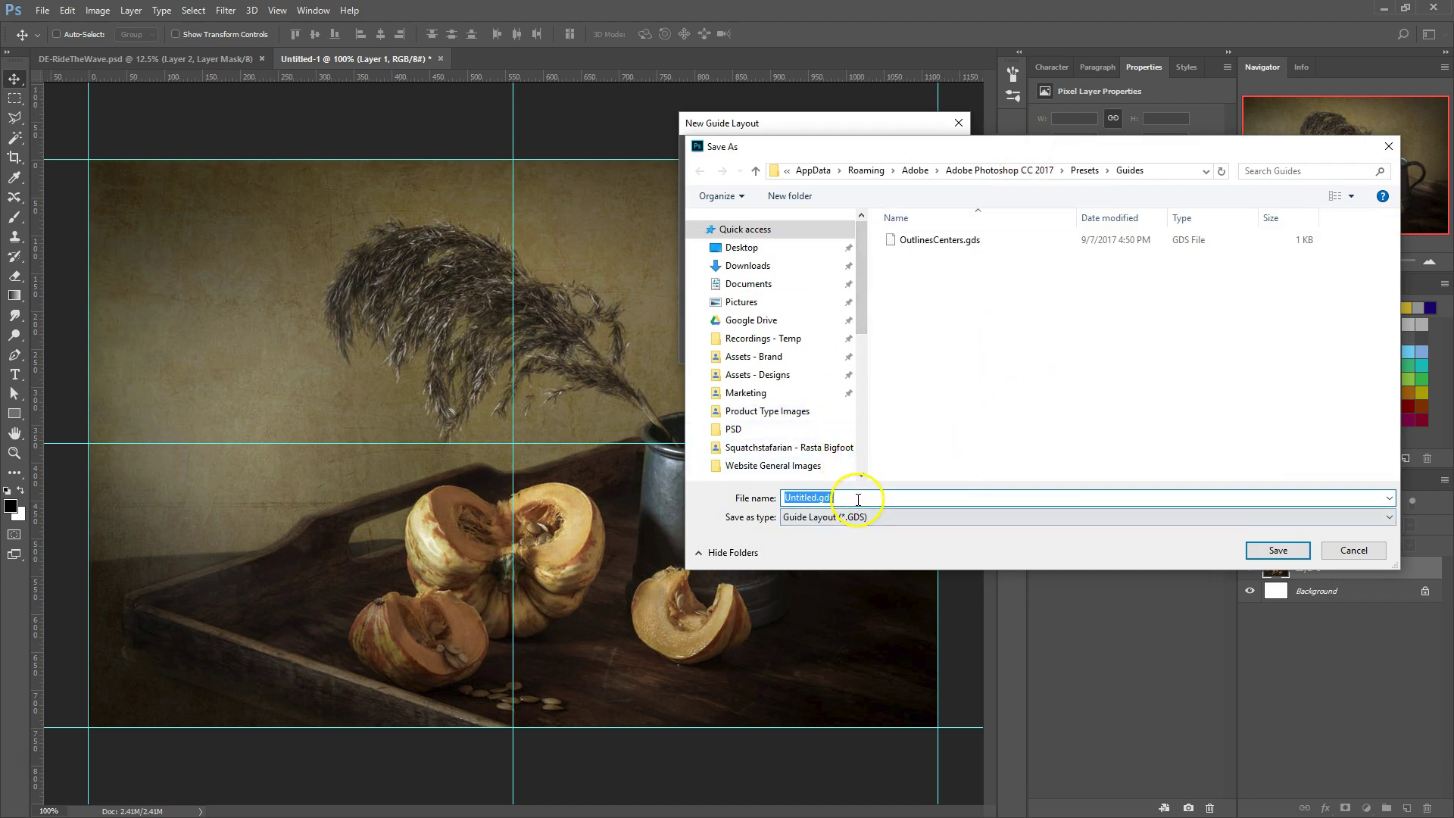
text(New)
click(1279, 550)
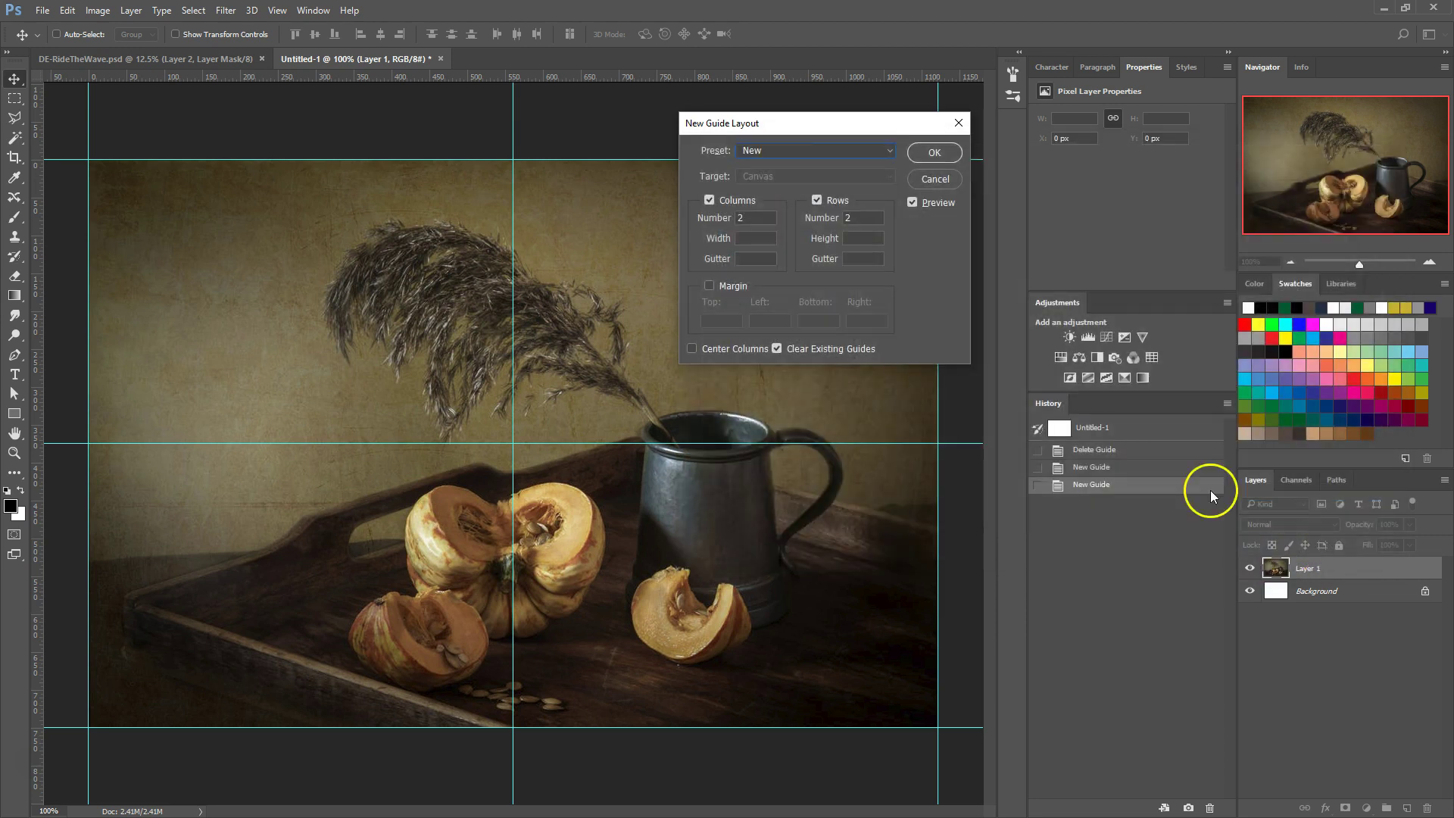
click(875, 152)
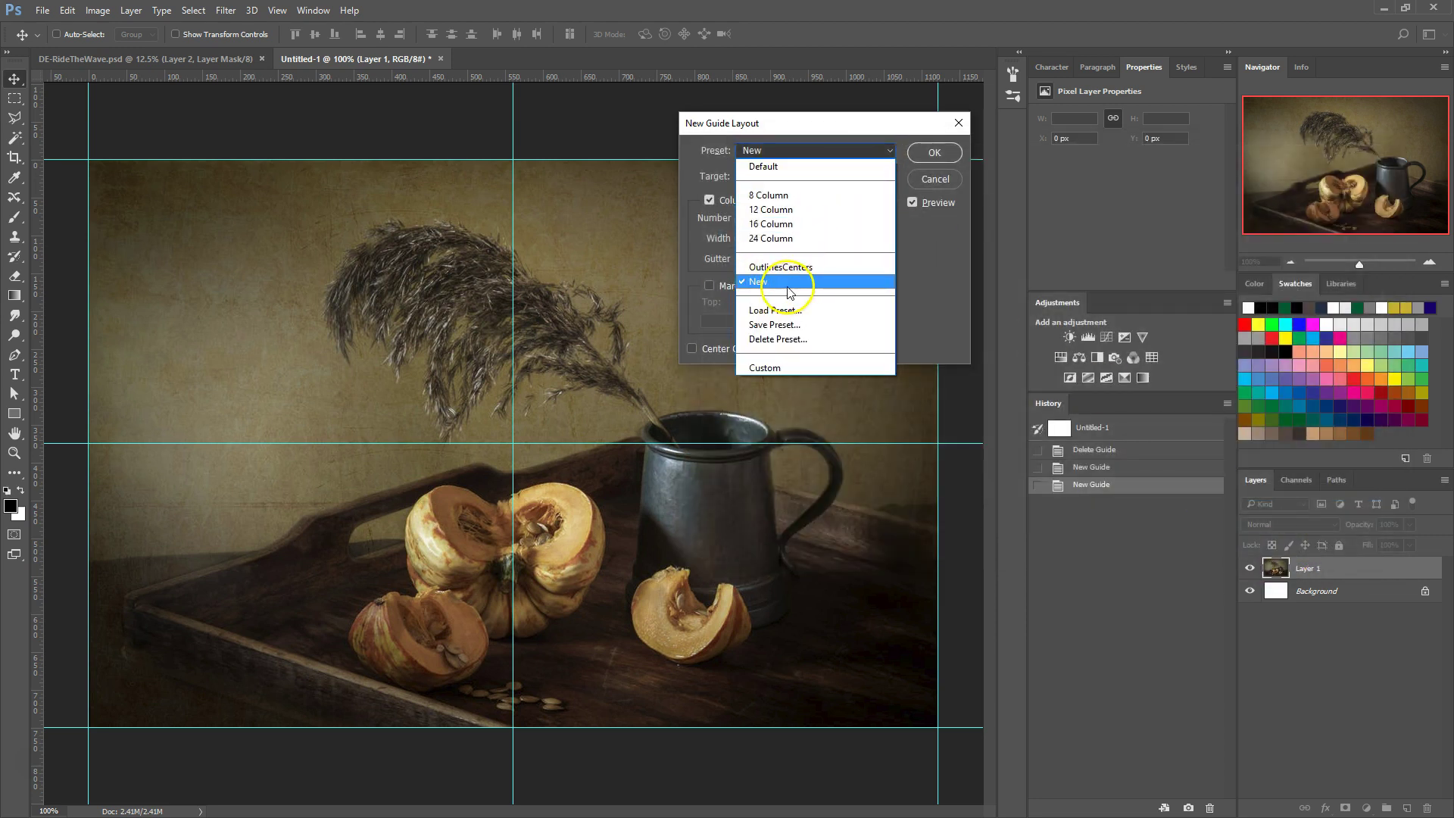
click(951, 330)
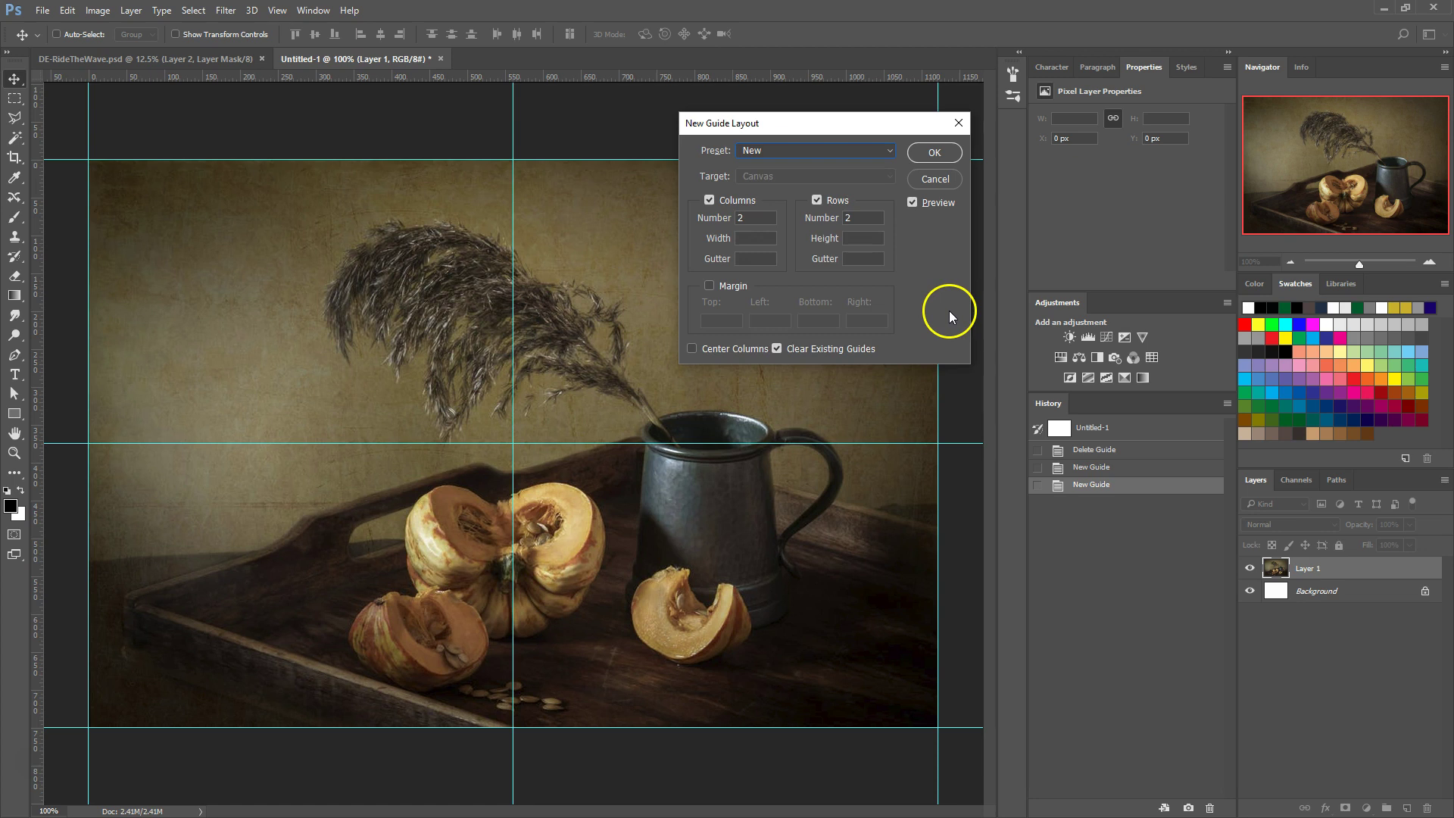